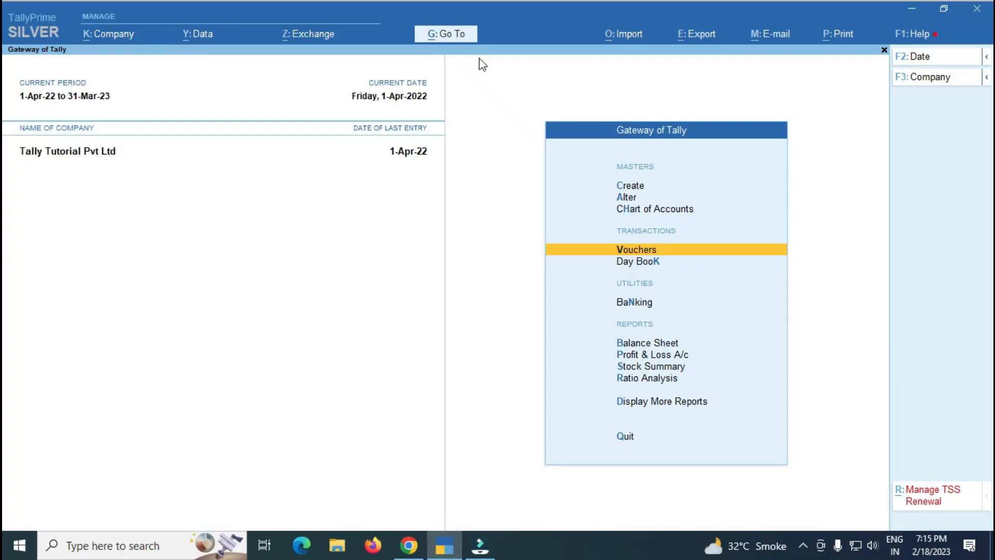
- Open the Sales voucher type for alteration from the accounting masters
{"action": "key", "text": "Up"}
{"action": "key", "text": "Up"}
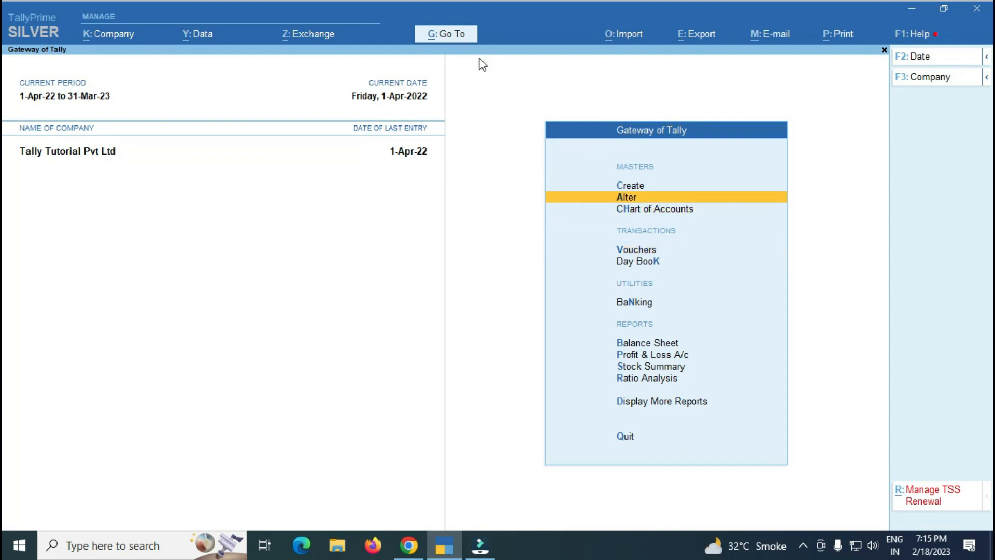
{"action": "key", "text": "Return"}
{"action": "key", "text": "Down"}
{"action": "key", "text": "Down"}
{"action": "key", "text": "Down"}
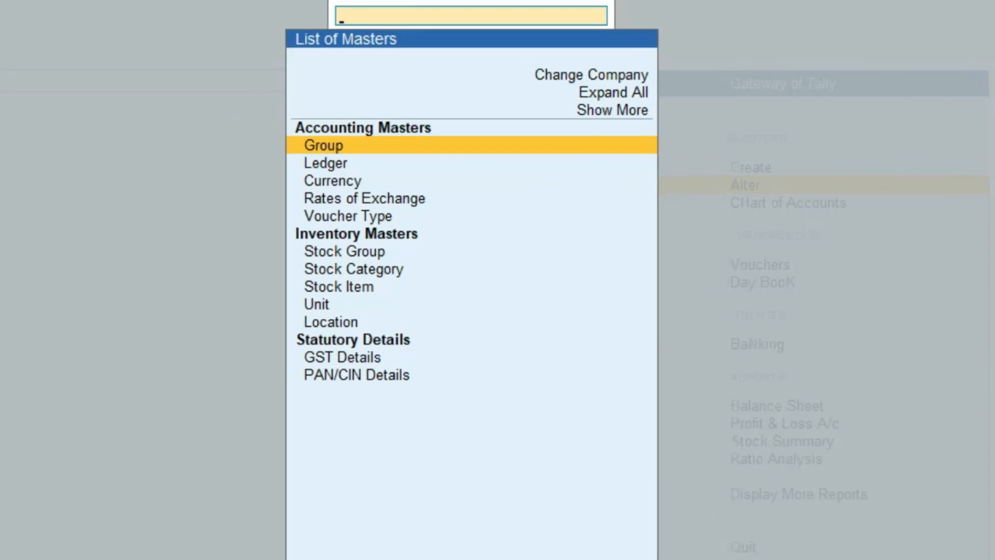
{"action": "key", "text": "Down"}
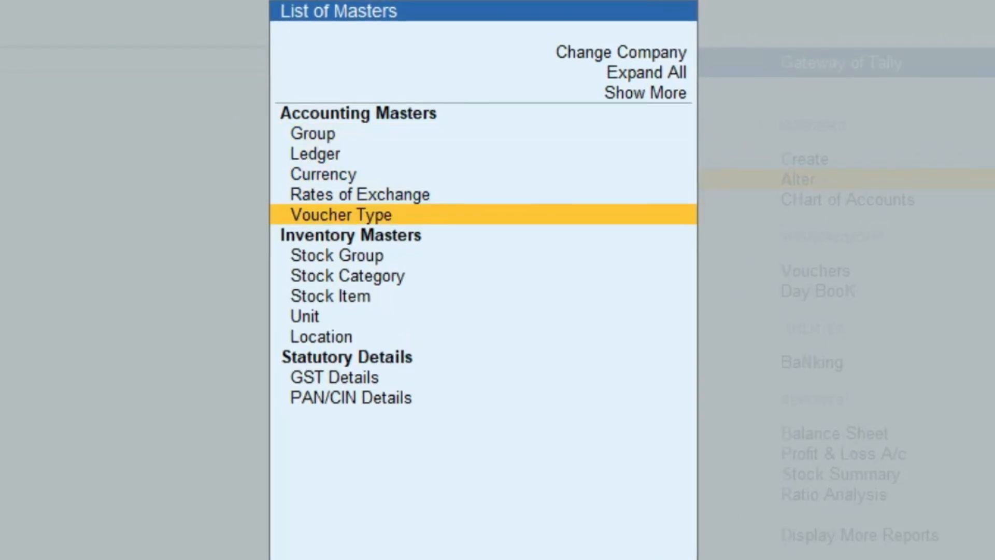
{"action": "key", "text": "Return"}
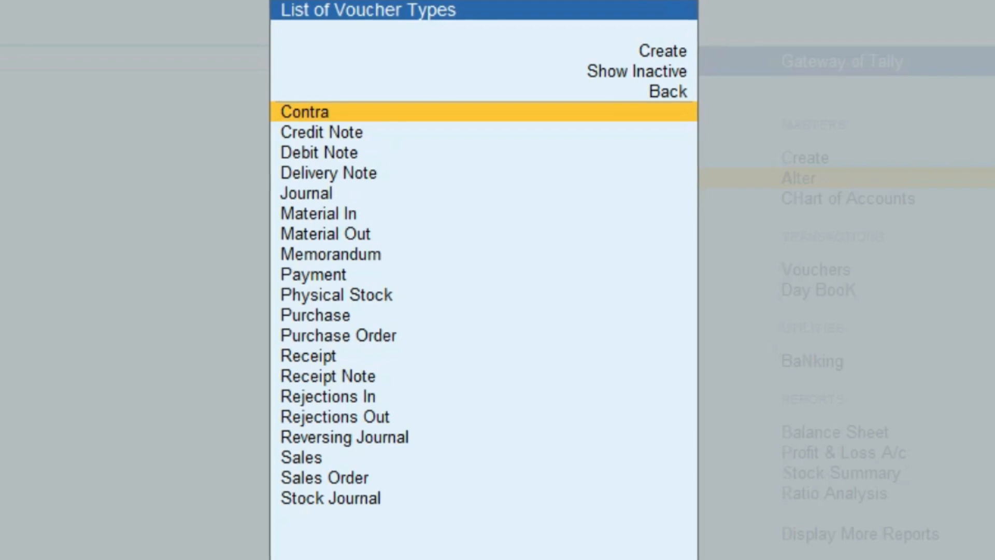
{"action": "type", "text": "sa"}
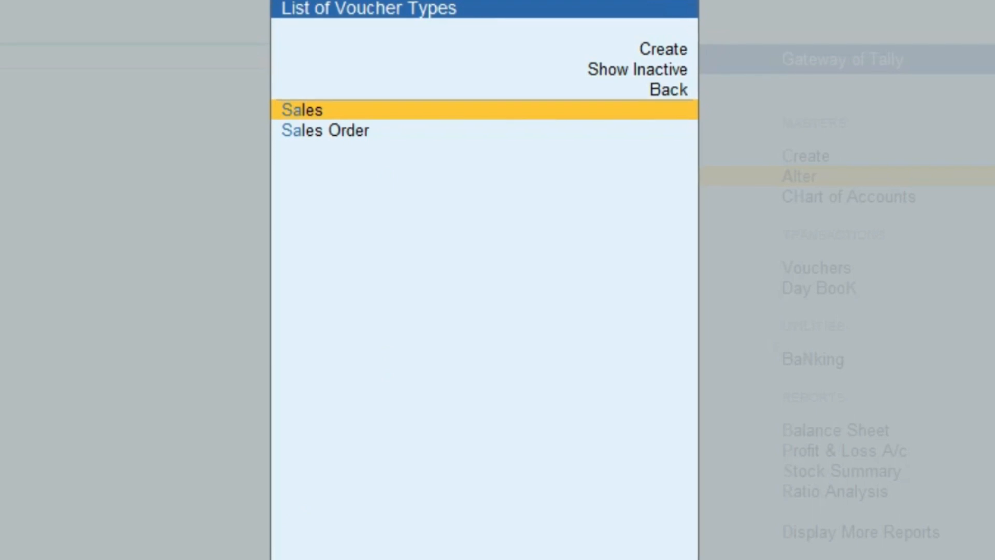
{"action": "key", "text": "Return"}
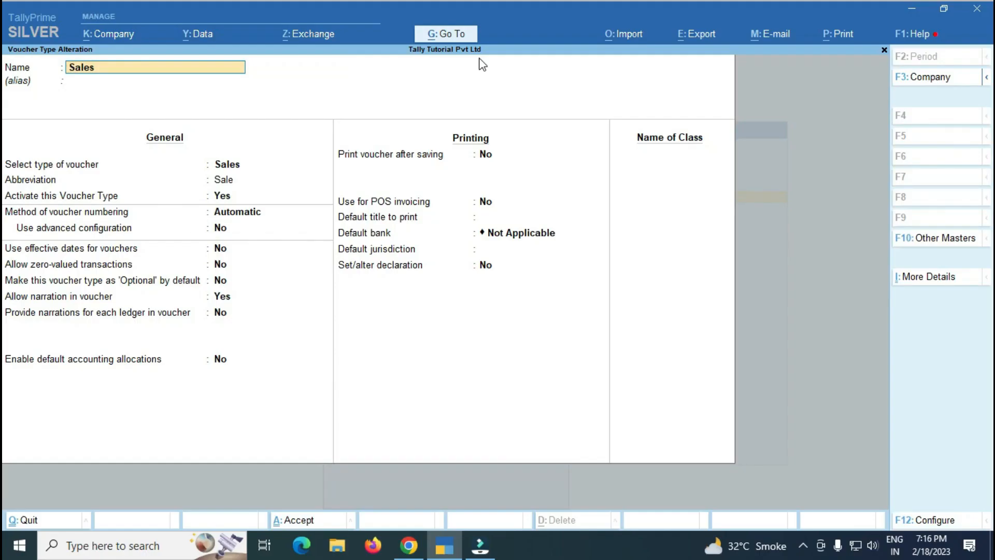
- Keep the Sales voucher numbering method as Automatic and set its advanced configuration option to Yes
{"action": "key", "text": "Return"}
{"action": "key", "text": "Return"}
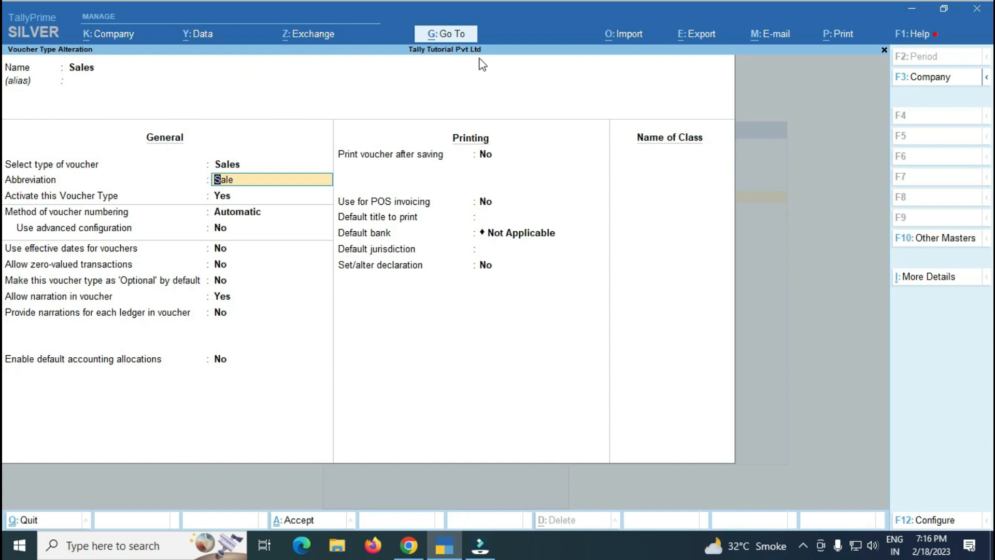
{"action": "key", "text": "Return"}
{"action": "key", "text": "Return"}
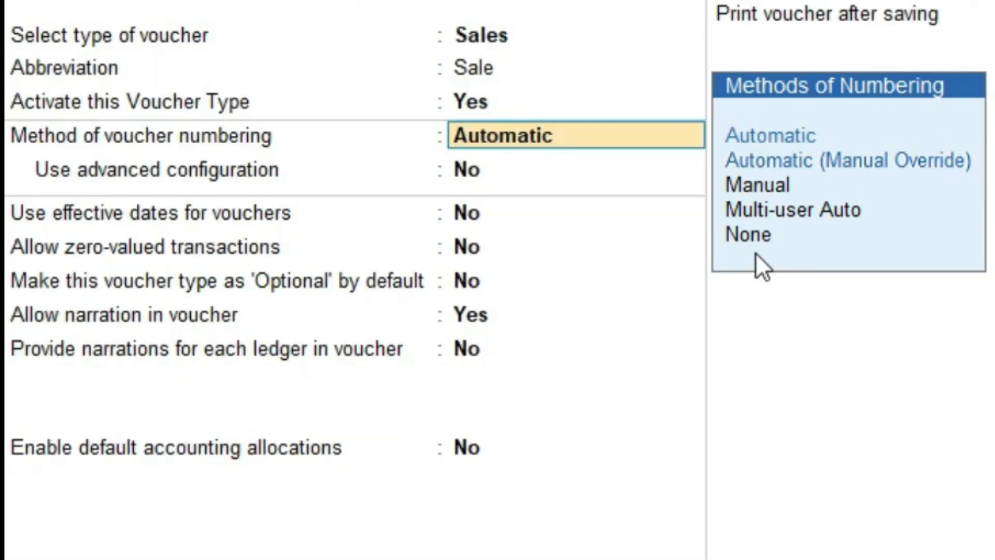
{"action": "left_click", "coordinate": [796, 141]}
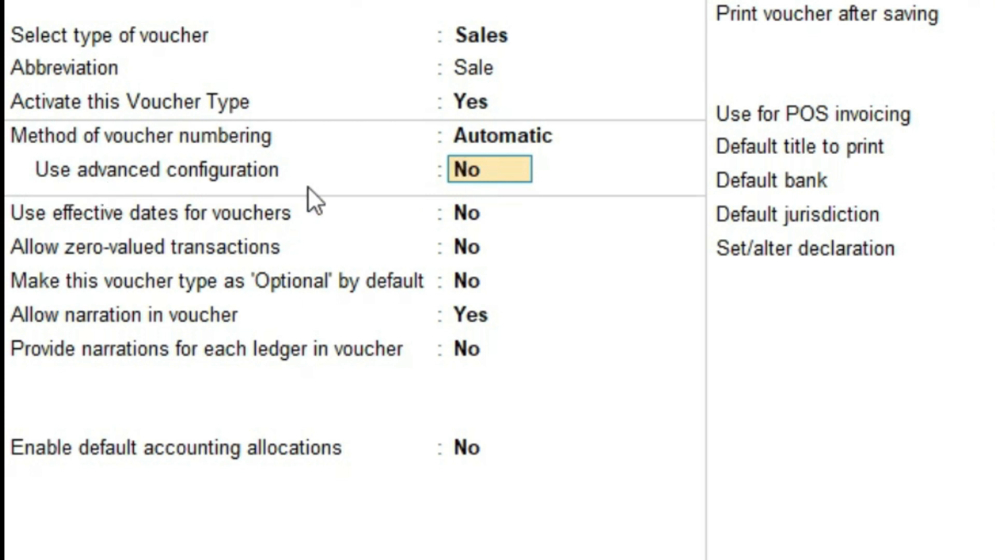
{"action": "type", "text": "Y"}
{"action": "key", "text": "Return"}
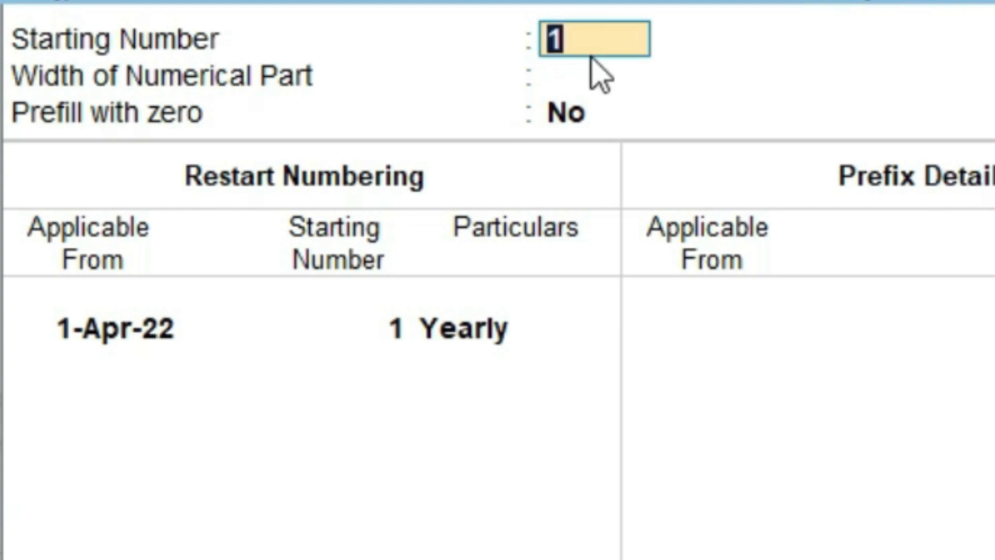
- Keep the starting number at 1, set the width of the numerical part to 2 and prefill with zero to Yes
{"action": "key", "text": "Return"}
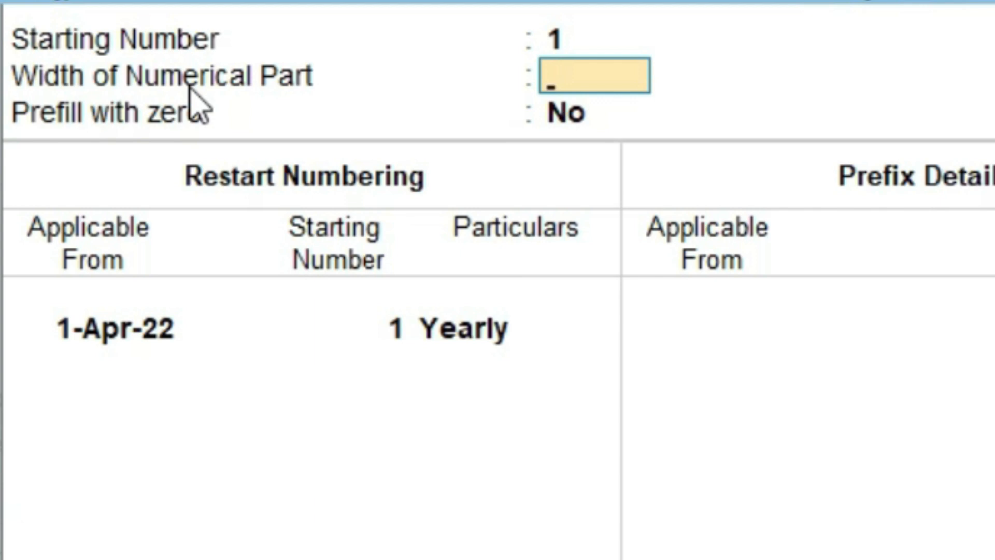
{"action": "type", "text": "2"}
{"action": "key", "text": "Return"}
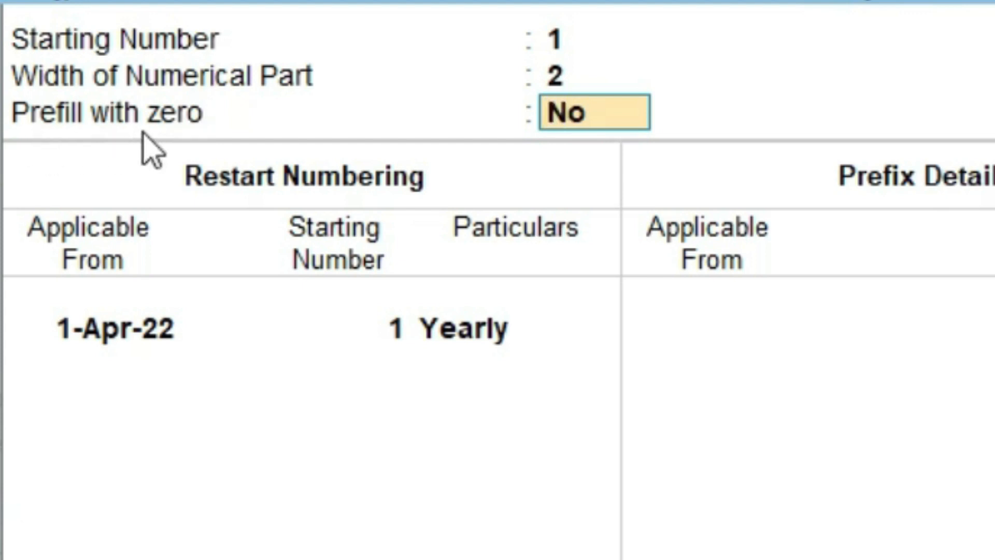
{"action": "type", "text": "Yes"}
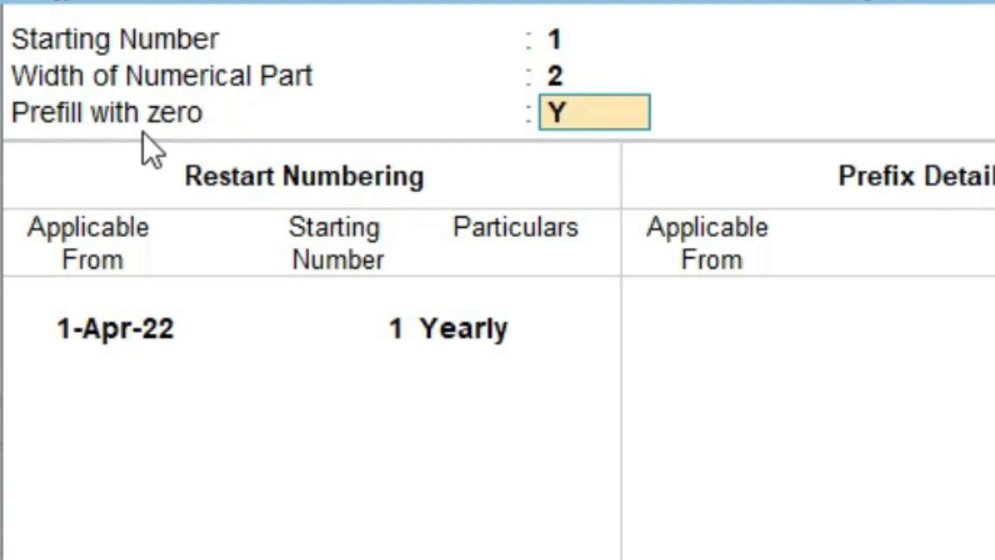
{"action": "key", "text": "Return"}
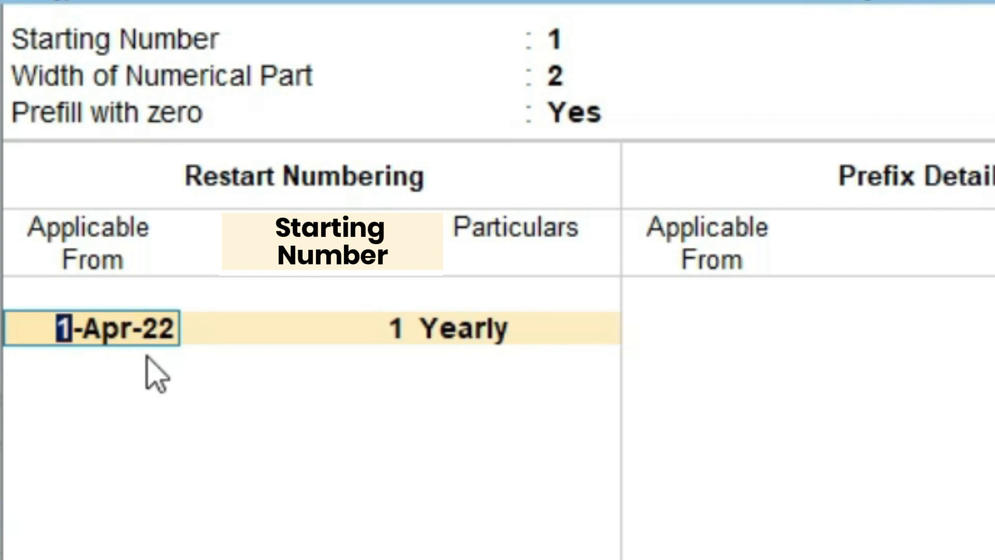
- Accept the restart numbering entry from 1-Apr-22 with starting number 1 and Yearly periodicity
{"action": "key", "text": "Return"}
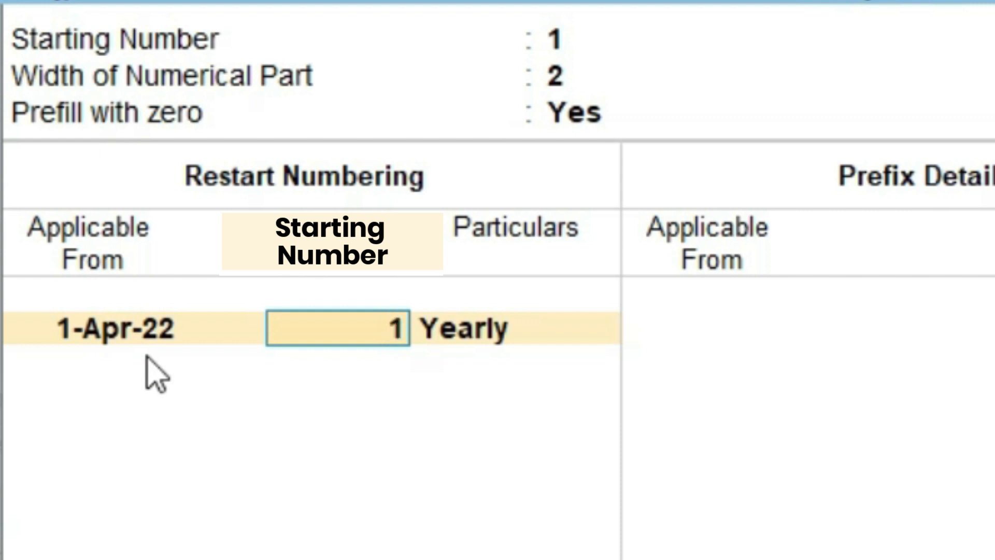
{"action": "key", "text": "Return"}
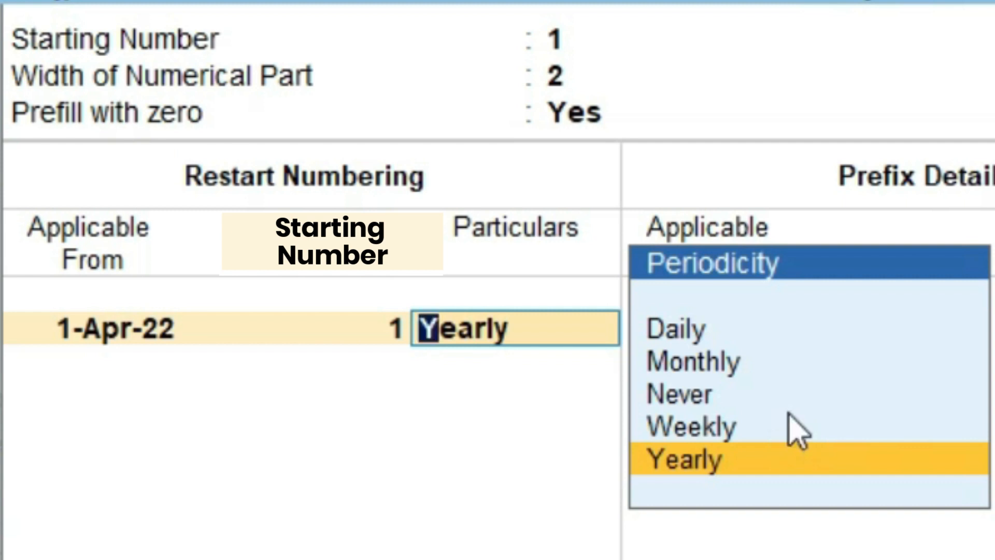
{"action": "key", "text": "Return"}
{"action": "key", "text": "Return"}
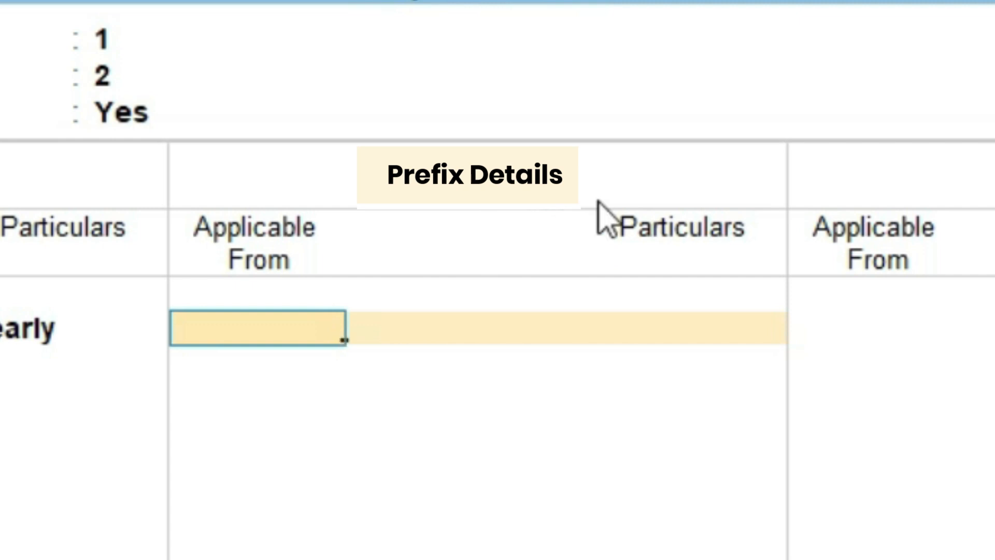
- Add the voucher number prefix TTC/ applicable from 1-Apr-22
{"action": "type", "text": "1.4"}
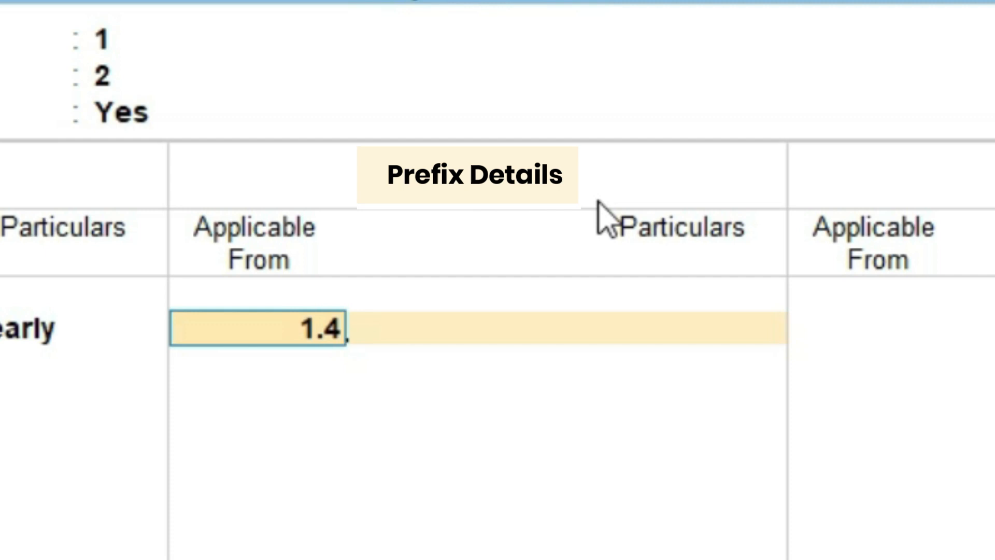
{"action": "key", "text": "Return"}
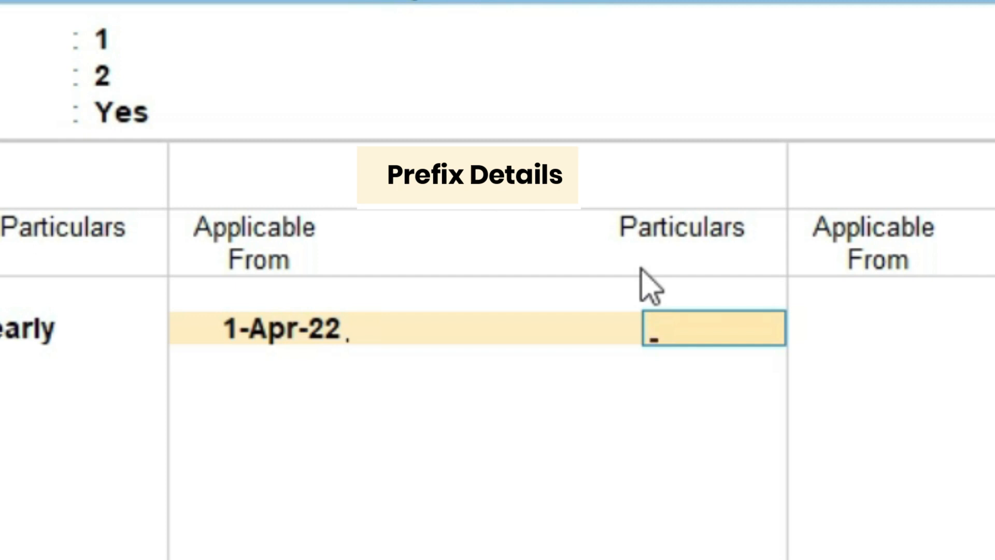
{"action": "type", "text": "TT"}
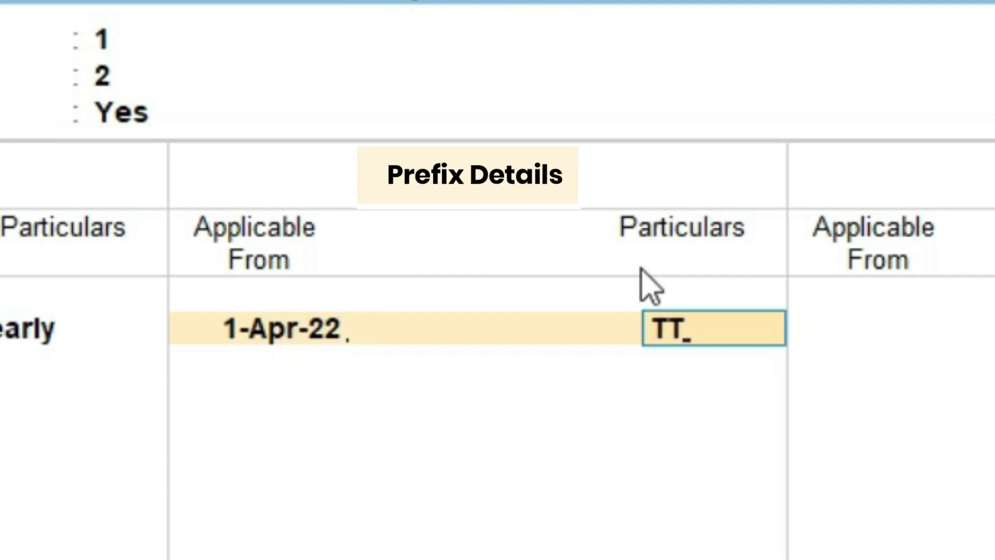
{"action": "type", "text": "C/"}
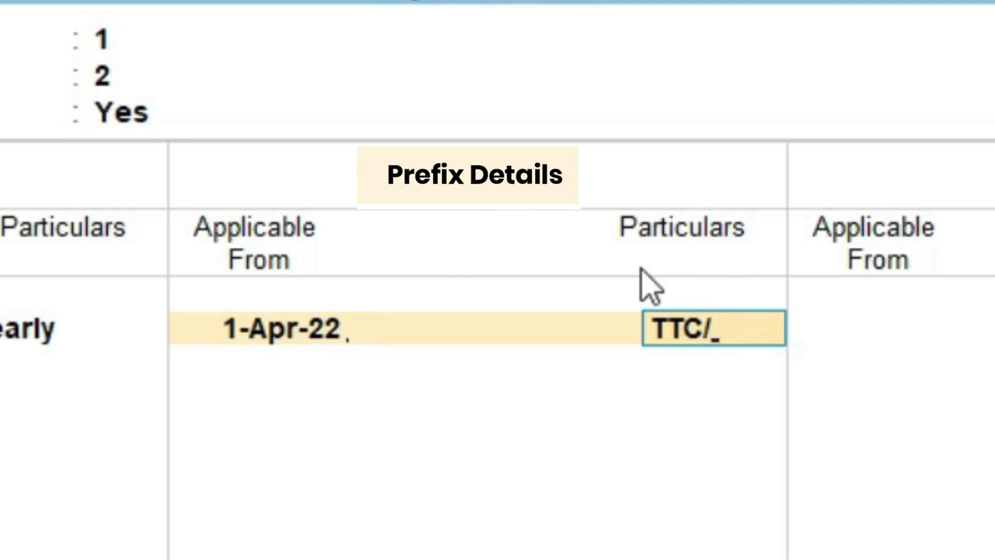
{"action": "key", "text": "Return"}
{"action": "key", "text": "Return"}
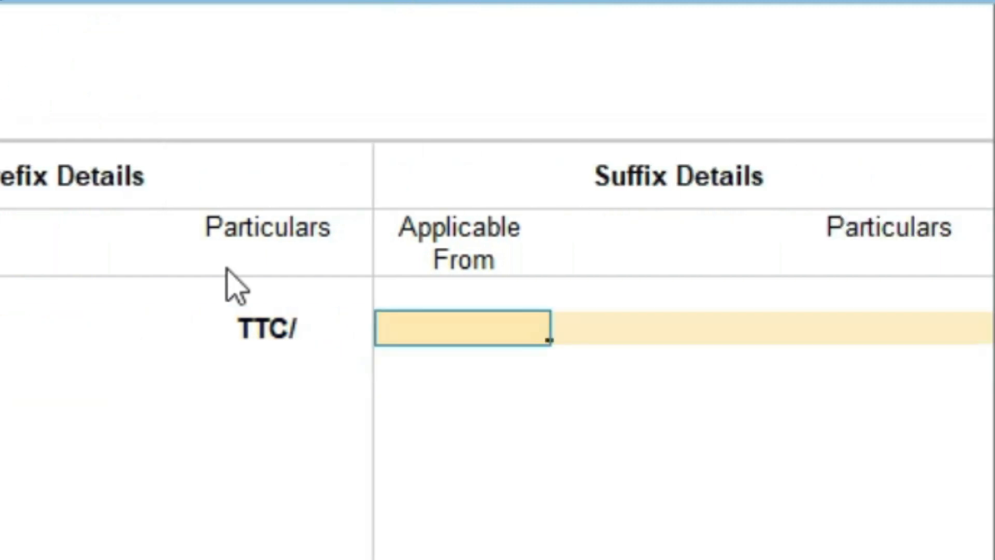
- Set the suffix details to apply from 1-Apr-22 and finish the advanced numbering configuration
{"action": "type", "text": "1.4"}
{"action": "key", "text": "Return"}
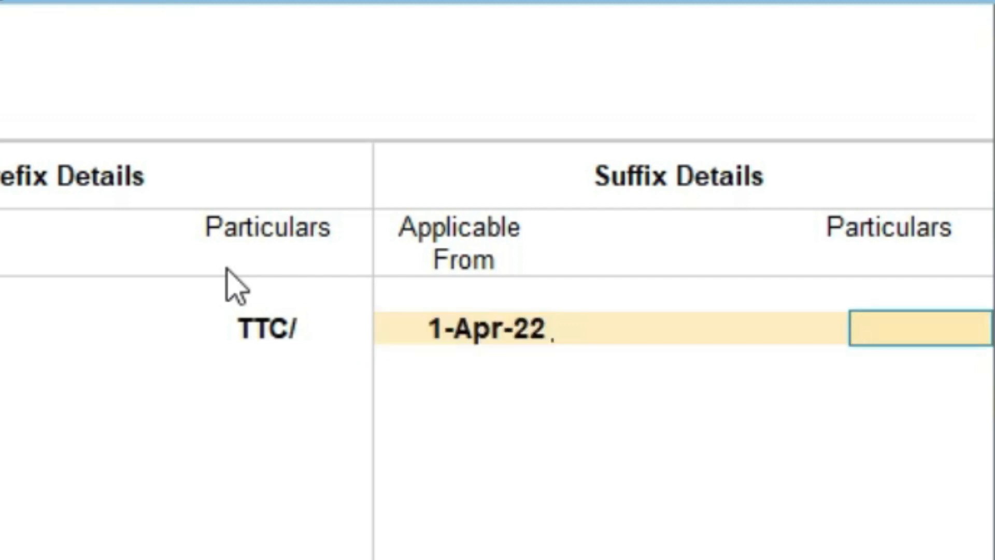
{"action": "key", "text": "Return"}
{"action": "key", "text": "Return"}
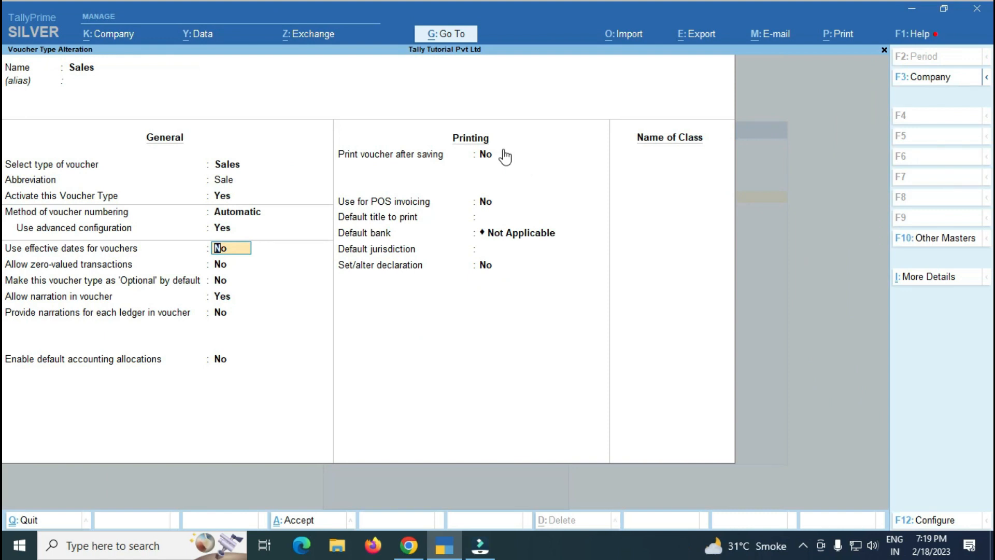
- Save the altered Sales voucher type and return to the Gateway of Tally
{"action": "key", "text": "ctrl"}
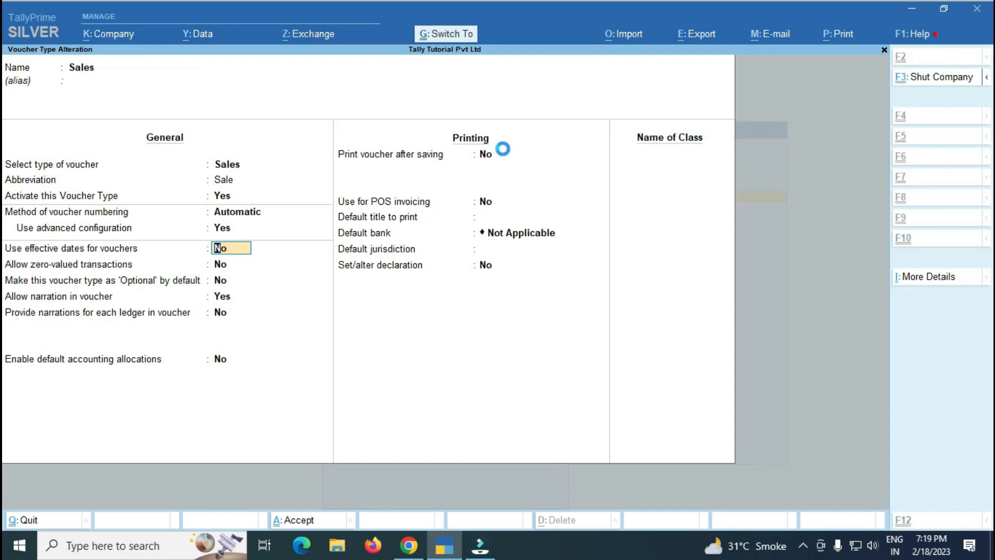
{"action": "key", "text": "ctrl+q"}
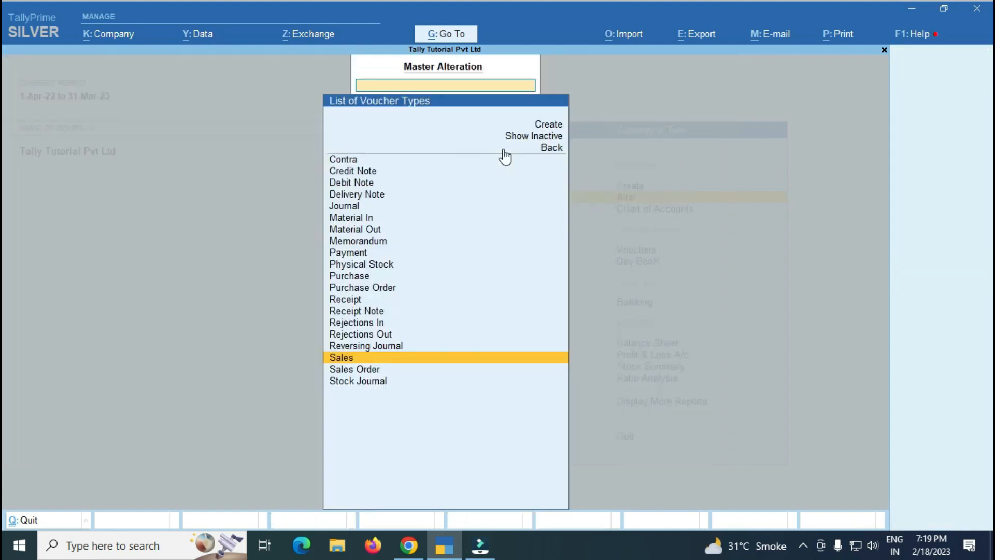
{"action": "key", "text": "Escape"}
{"action": "key", "text": "Escape"}
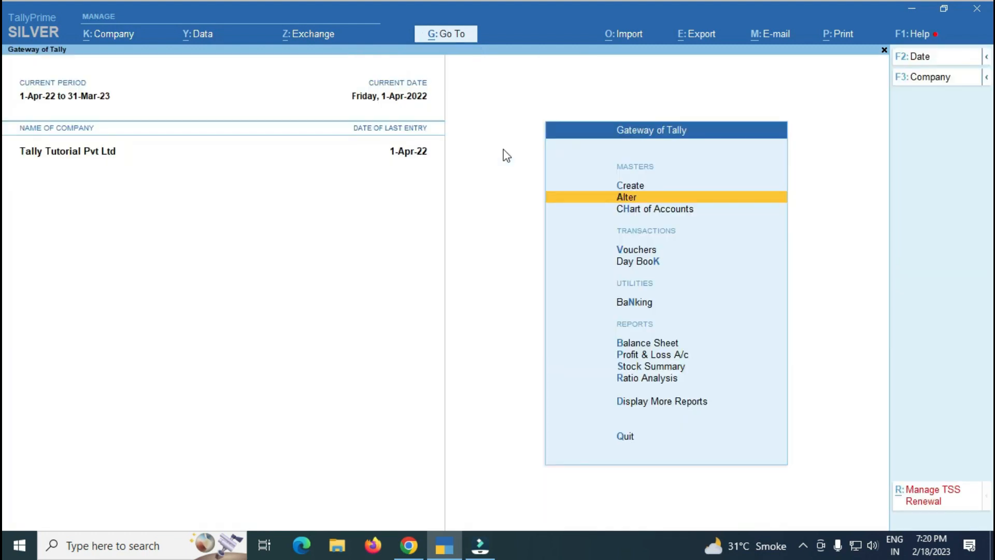
- Open a new Sales voucher to check its voucher number format, and quit it without recording an entry
{"action": "key", "text": "Down"}
{"action": "key", "text": "Down"}
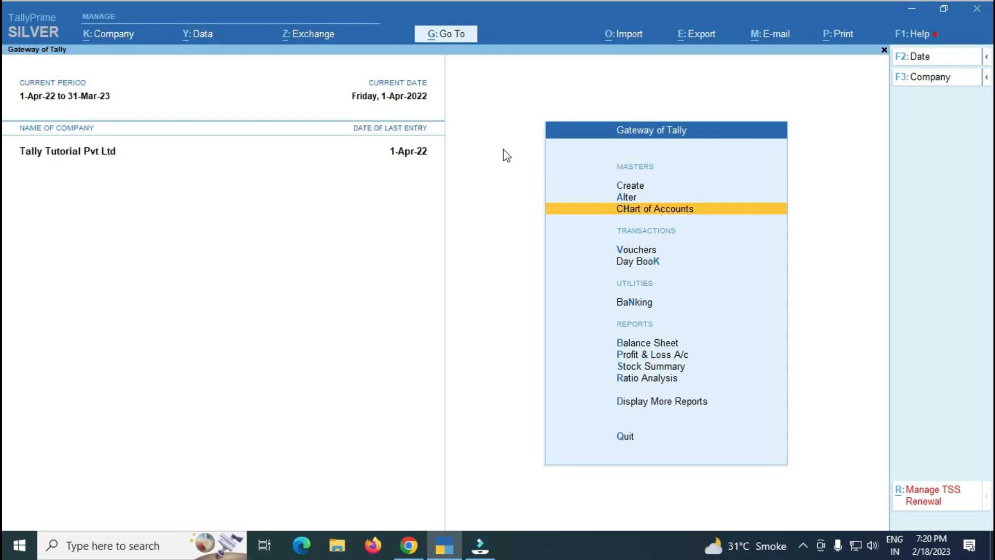
{"action": "key", "text": "Return"}
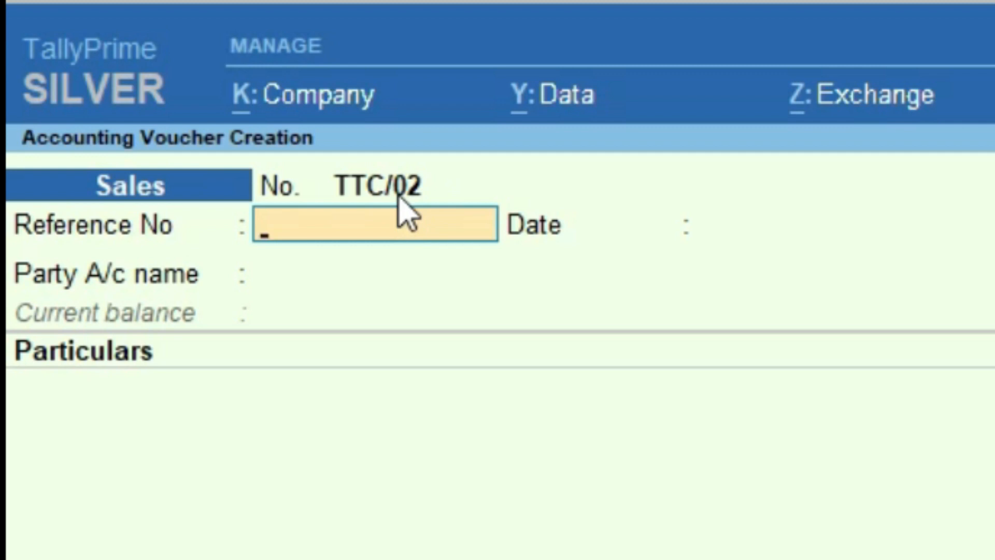
{"action": "key", "text": "Escape"}
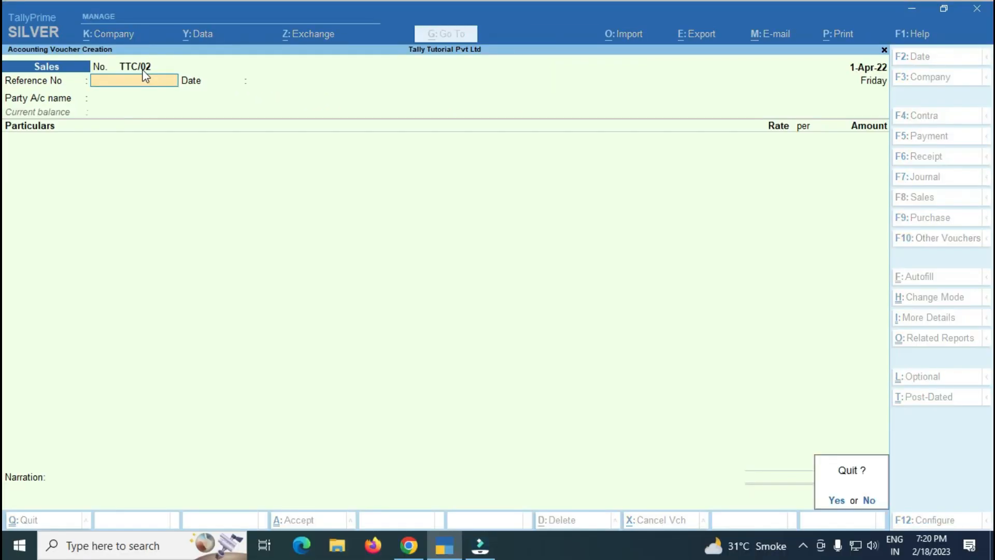
{"action": "key", "text": "Return"}
- Reopen the Sales voucher type for alteration from the Gateway of Tally
{"action": "key", "text": "Up"}
{"action": "key", "text": "Up"}
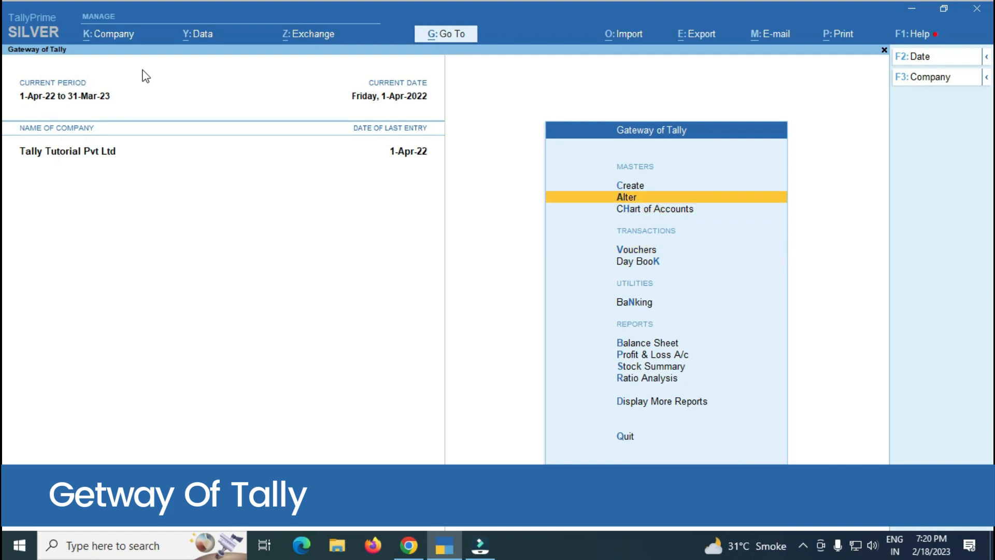
{"action": "key", "text": "Return"}
{"action": "key", "text": "Down"}
{"action": "key", "text": "Down"}
{"action": "key", "text": "Down"}
{"action": "key", "text": "Down"}
{"action": "key", "text": "Return"}
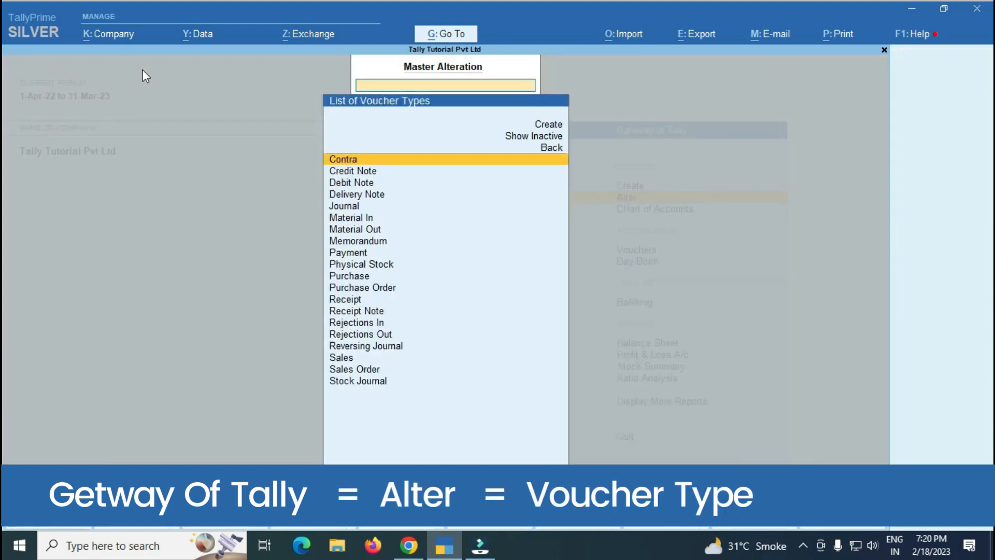
{"action": "type", "text": "SA"}
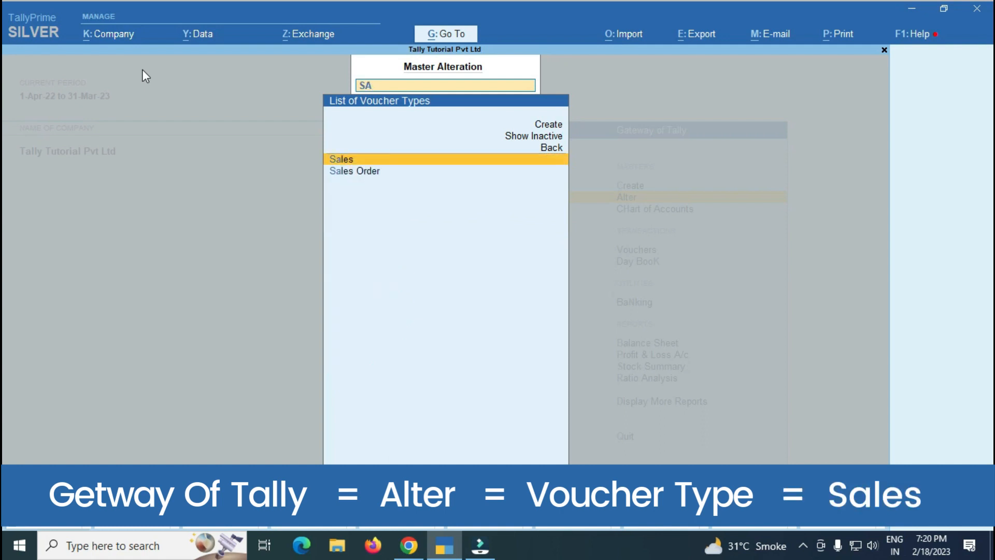
{"action": "key", "text": "Return"}
- Open the Sales voucher type and set Use advanced configuration to Yes for its automatic numbering
{"action": "key", "text": "Return"}
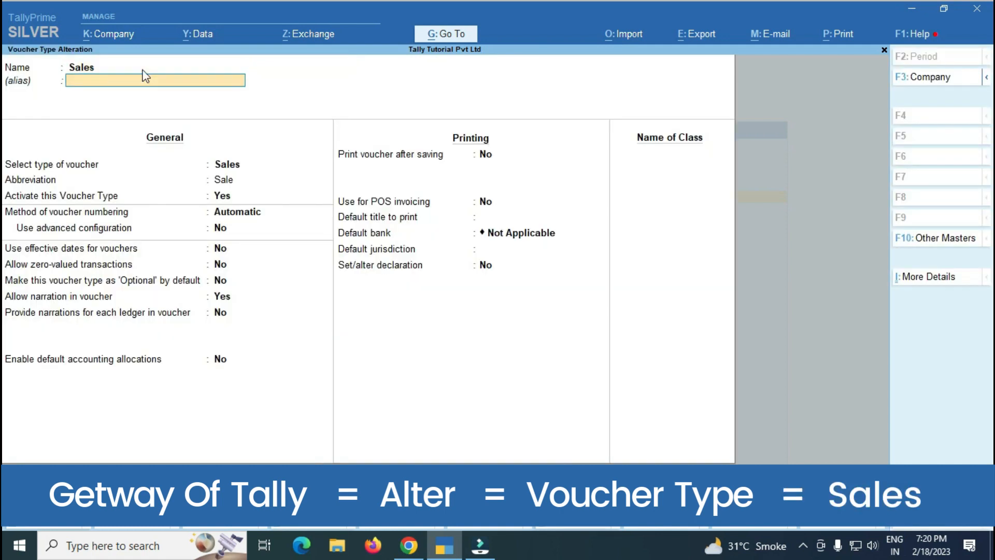
{"action": "key", "text": "Return"}
{"action": "key", "text": "Return"}
{"action": "key", "text": "Return"}
{"action": "key", "text": "Return"}
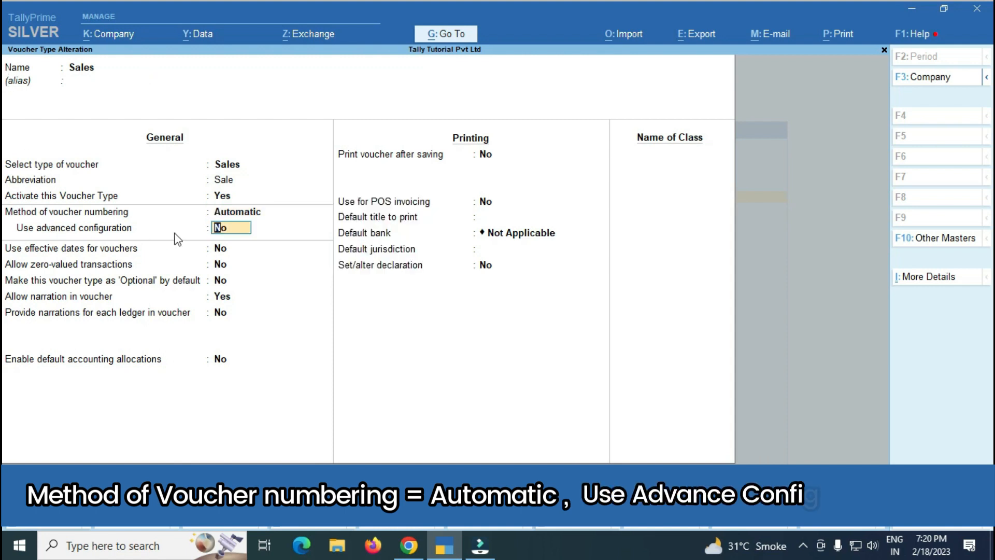
{"action": "type", "text": "Y"}
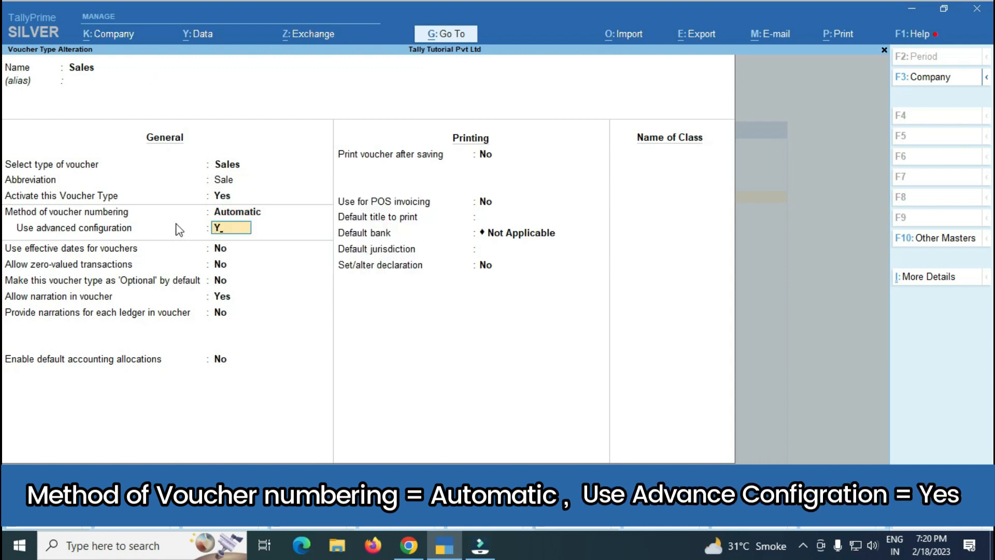
{"action": "key", "text": "Return"}
- Extend the prefix particulars applicable from 1-Apr-22 to TTC/22-23 in the advanced numbering configuration
{"action": "key", "text": "Return"}
{"action": "key", "text": "Return"}
{"action": "key", "text": "Return"}
{"action": "key", "text": "Return"}
{"action": "key", "text": "Return"}
{"action": "key", "text": "Return"}
{"action": "key", "text": "Return"}
{"action": "key", "text": "Return"}
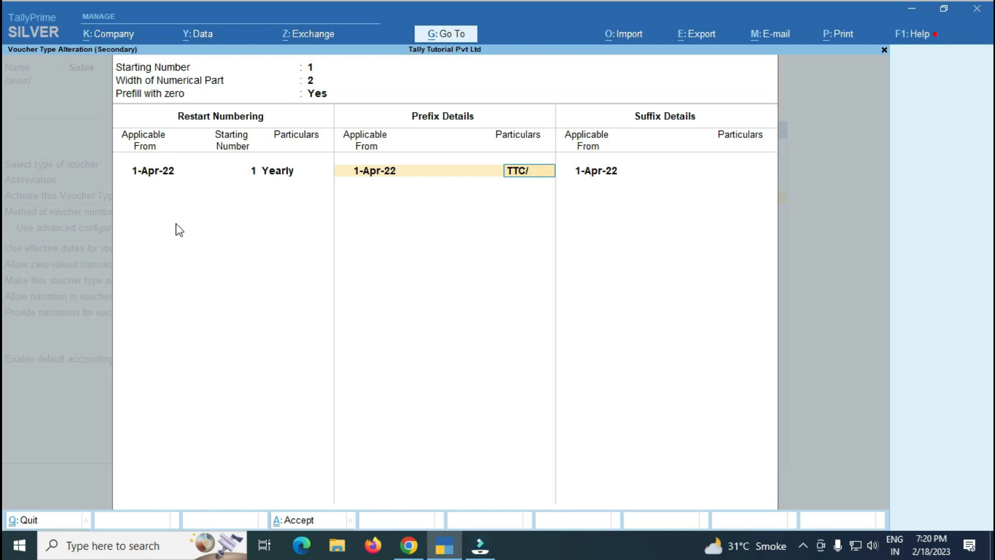
{"action": "type", "text": "22-23"}
{"action": "key", "text": "Return"}
- Finish the advanced numbering configuration, save the Sales voucher type and return to the Gateway of Tally
{"action": "key", "text": "Return"}
{"action": "key", "text": "Return"}
{"action": "key", "text": "Return"}
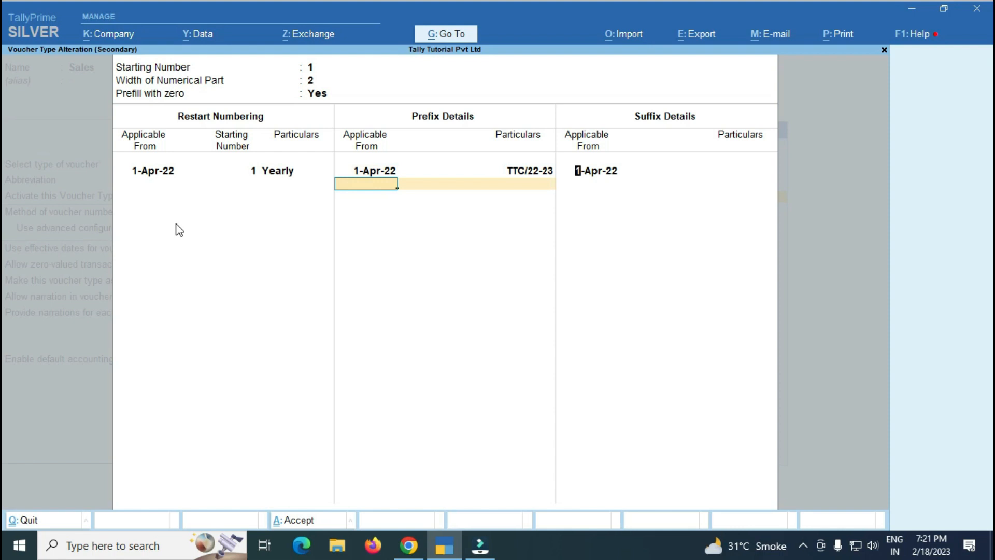
{"action": "key", "text": "Return"}
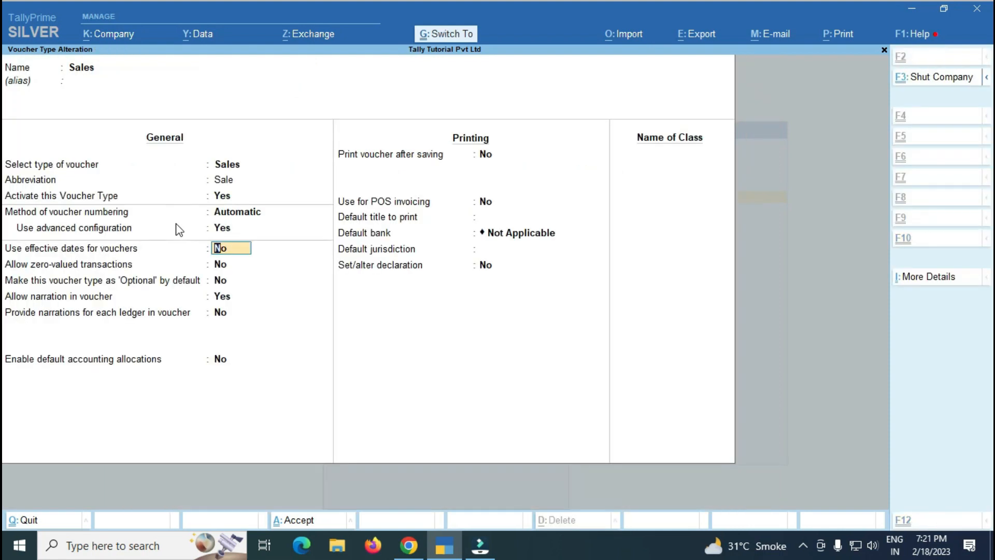
{"action": "key", "text": "ctrl+a"}
{"action": "key", "text": "Escape"}
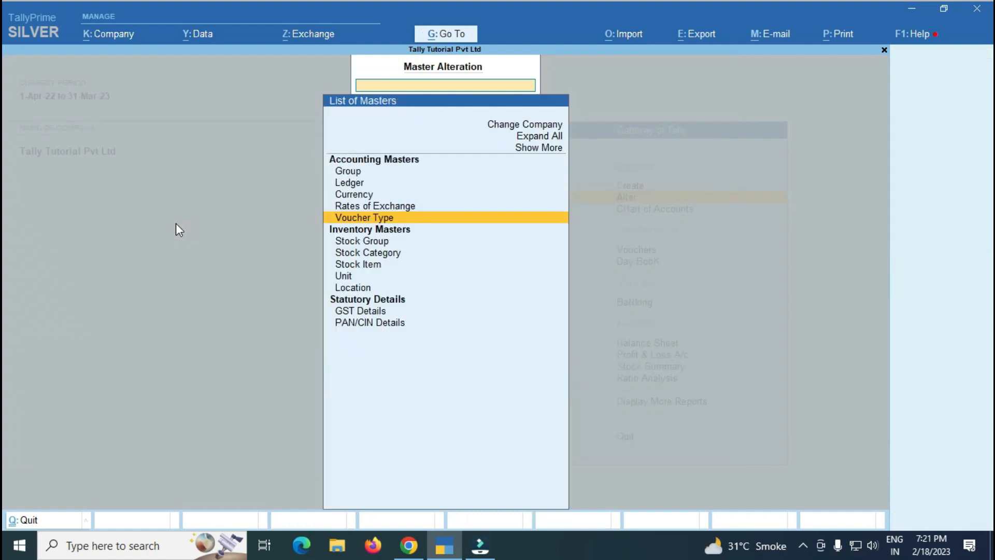
{"action": "key", "text": "Escape"}
- Open a new Sales voucher to check how the prefix and number are joined, and quit it without recording
{"action": "key", "text": "Down"}
{"action": "key", "text": "Down"}
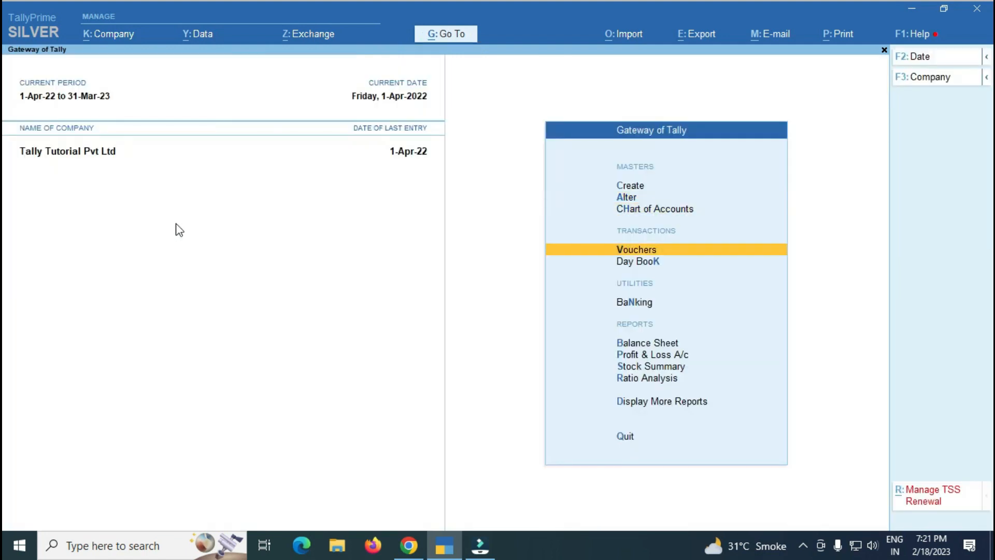
{"action": "key", "text": "Return"}
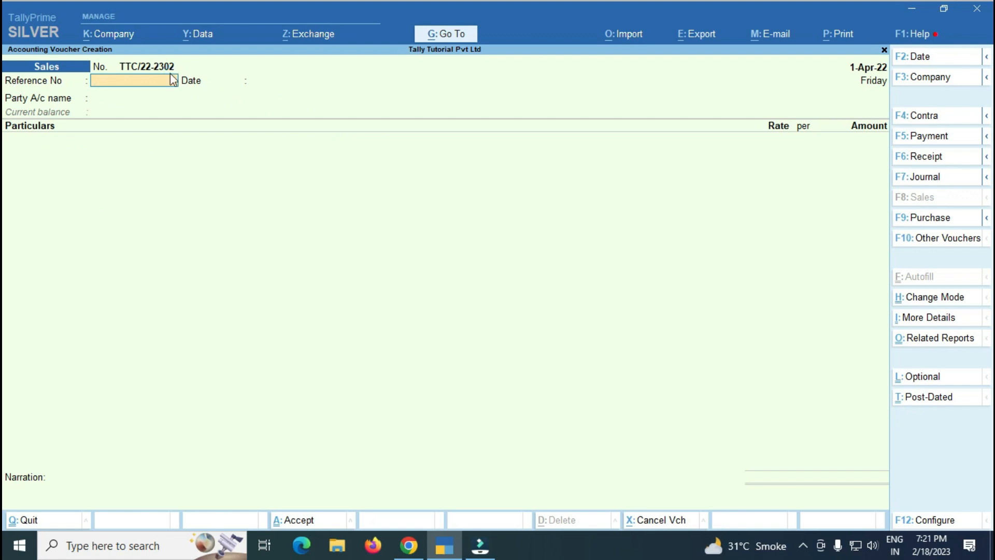
{"action": "key", "text": "Escape"}
{"action": "key", "text": "y"}
- Open the Sales voucher type for alteration again from the Gateway of Tally
{"action": "key", "text": "Up"}
{"action": "key", "text": "Up"}
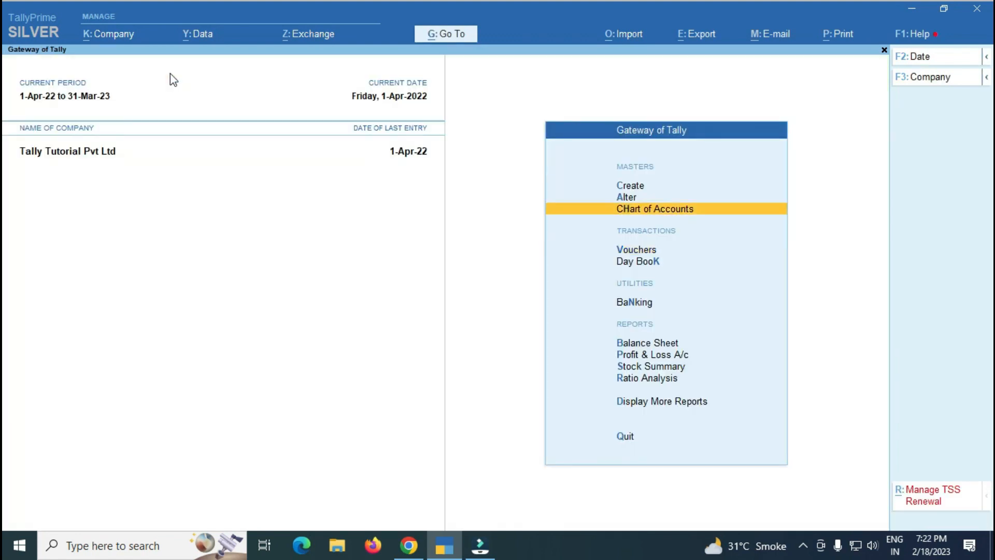
{"action": "key", "text": "Return"}
{"action": "key", "text": "Down"}
{"action": "key", "text": "Down"}
{"action": "key", "text": "Down"}
{"action": "key", "text": "Down"}
{"action": "key", "text": "Down"}
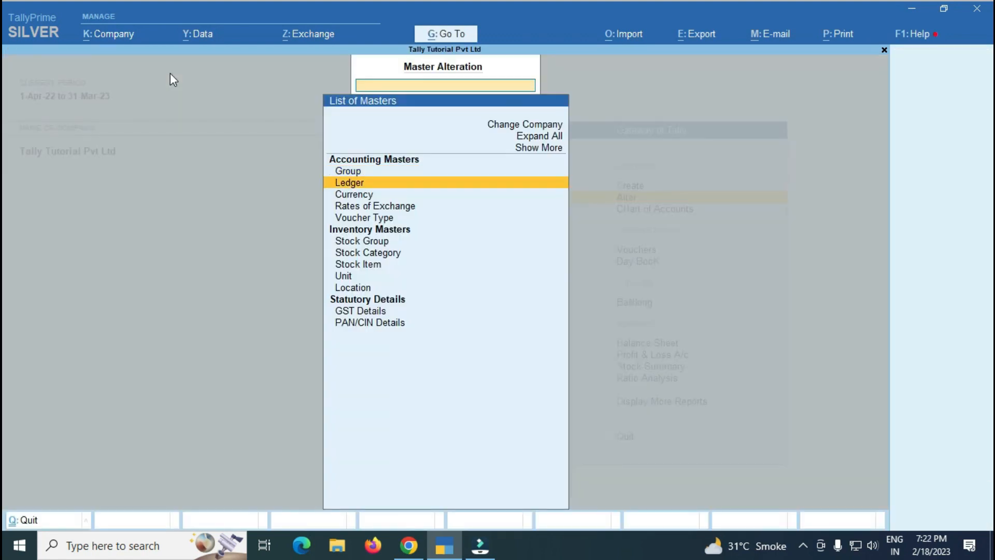
{"action": "key", "text": "Up"}
{"action": "key", "text": "Return"}
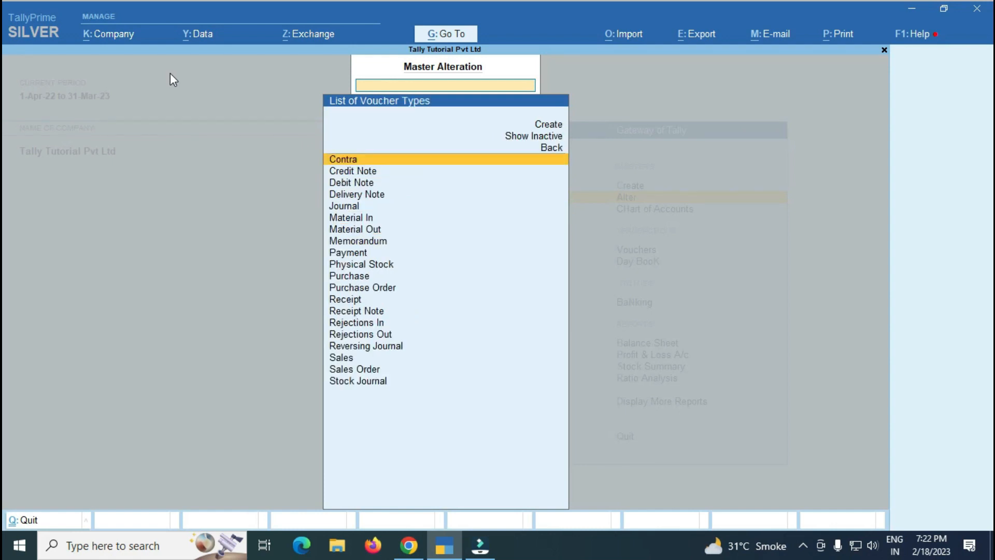
{"action": "key", "text": "Down"}
{"action": "key", "text": "Down"}
{"action": "key", "text": "Down"}
{"action": "key", "text": "Down"}
{"action": "key", "text": "Down"}
{"action": "key", "text": "Down"}
{"action": "key", "text": "Down"}
{"action": "key", "text": "Down"}
{"action": "key", "text": "Down"}
{"action": "key", "text": "Down"}
{"action": "key", "text": "Down"}
{"action": "key", "text": "Down"}
{"action": "key", "text": "Down"}
{"action": "key", "text": "Down"}
{"action": "key", "text": "Down"}
{"action": "key", "text": "Down"}
{"action": "key", "text": "Down"}
{"action": "key", "text": "Return"}
- Keep automatic voucher numbering and set Use advanced configuration to Yes
{"action": "key", "text": "Return"}
{"action": "key", "text": "Return"}
{"action": "key", "text": "Return"}
{"action": "key", "text": "Return"}
{"action": "key", "text": "Return"}
{"action": "type", "text": "Y"}
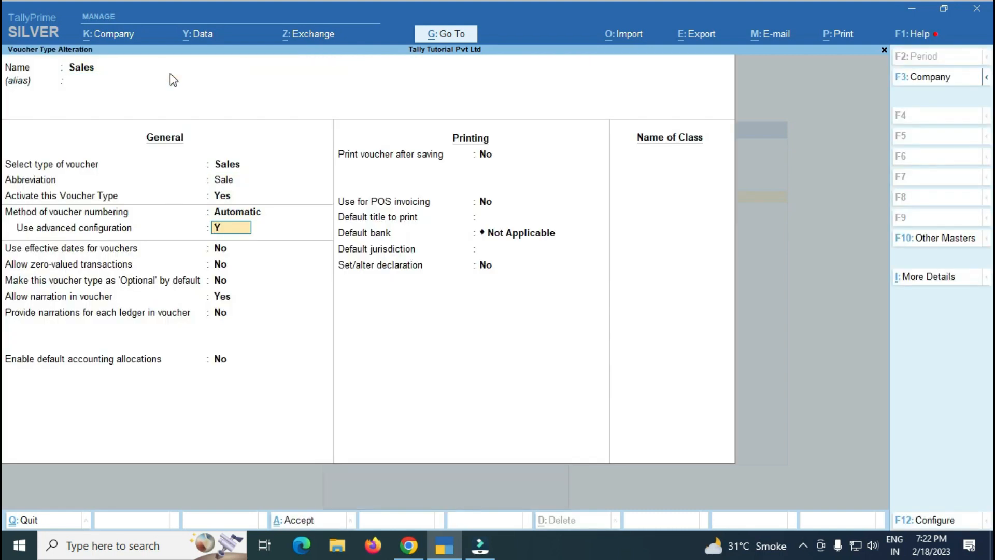
{"action": "key", "text": "Return"}
- Add a trailing slash to the prefix particulars so that they read TTC/22-23/
{"action": "key", "text": "Return"}
{"action": "key", "text": "Return"}
{"action": "key", "text": "Return"}
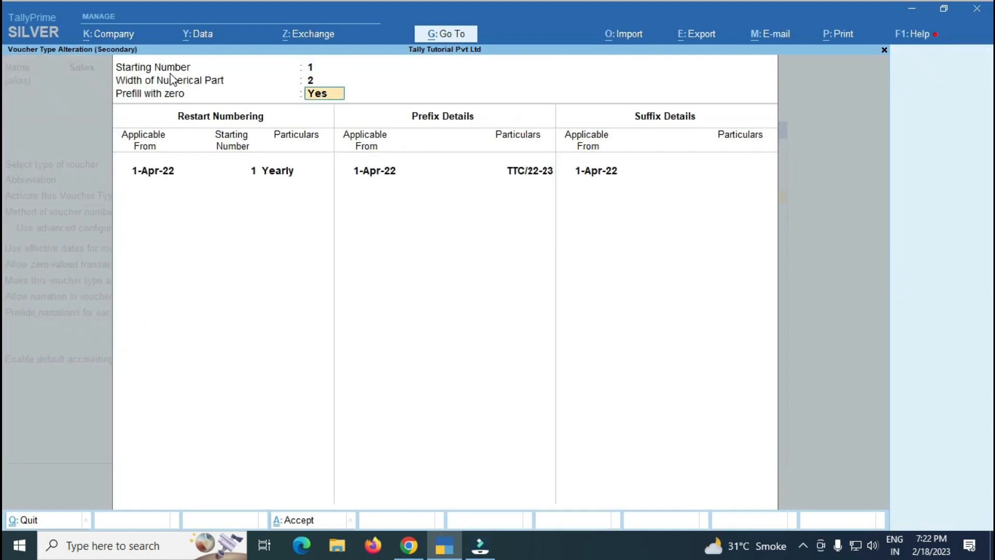
{"action": "key", "text": "Return"}
{"action": "key", "text": "Return"}
{"action": "key", "text": "Return"}
{"action": "key", "text": "Return"}
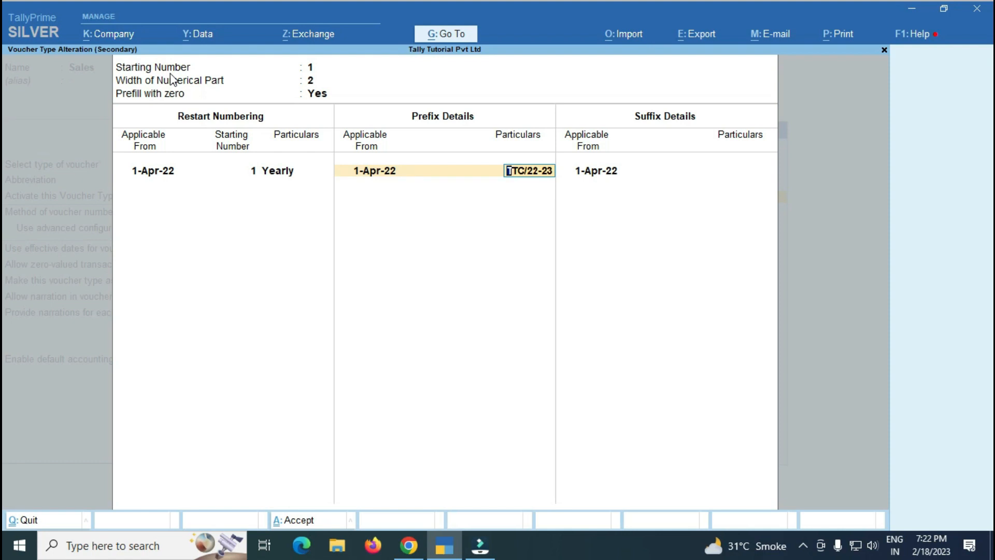
{"action": "type", "text": "/"}
{"action": "key", "text": "Return"}
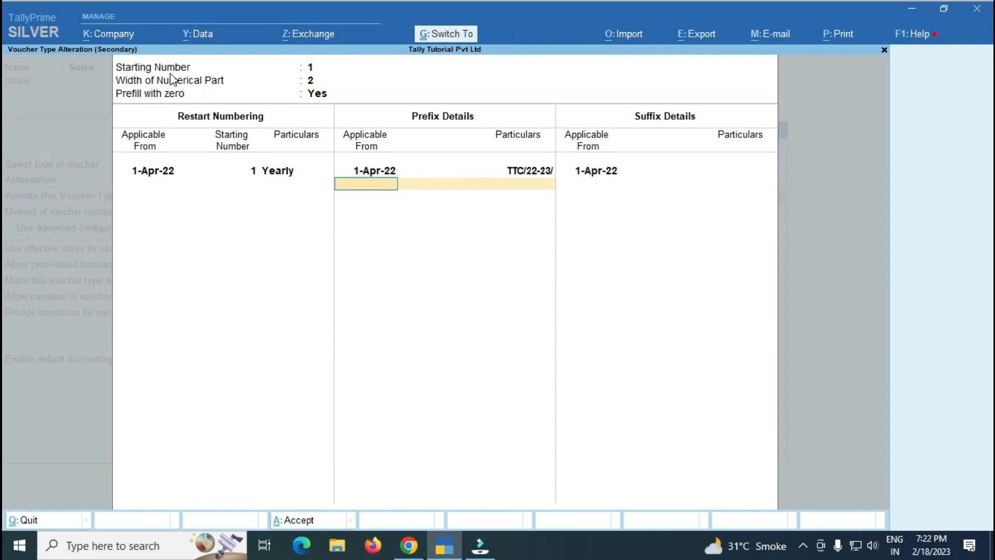
- Finish the numbering details, save the Sales voucher type and go back to the Gateway of Tally
{"action": "key", "text": "Return"}
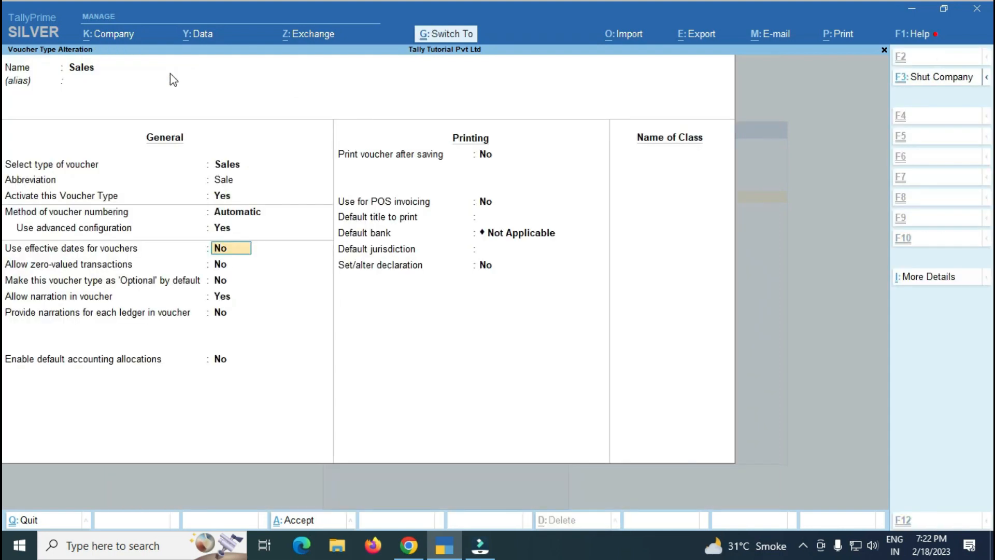
{"action": "key", "text": "Escape"}
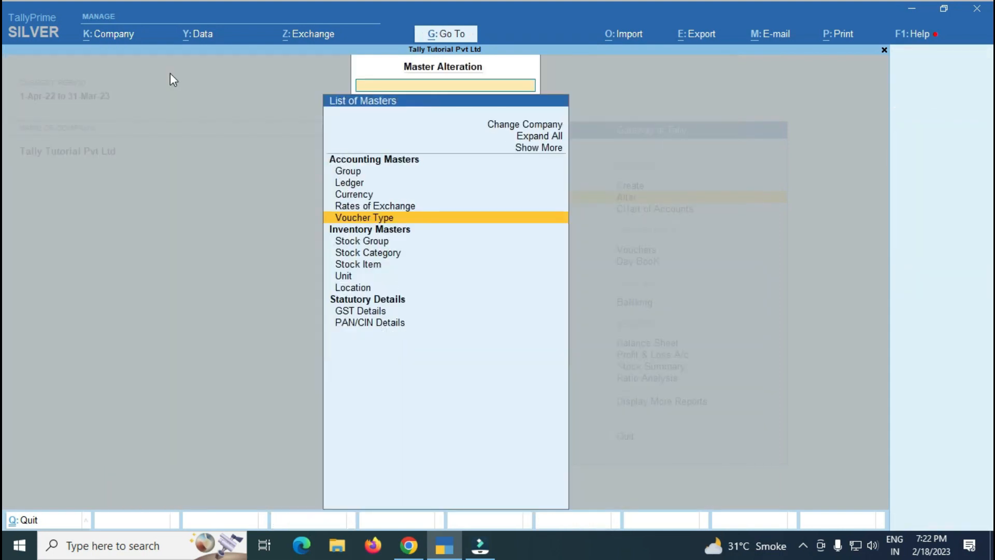
{"action": "key", "text": "Escape"}
- Open a new Sales voucher to check the voucher number with the separating slash, and quit it without recording
{"action": "key", "text": "Down"}
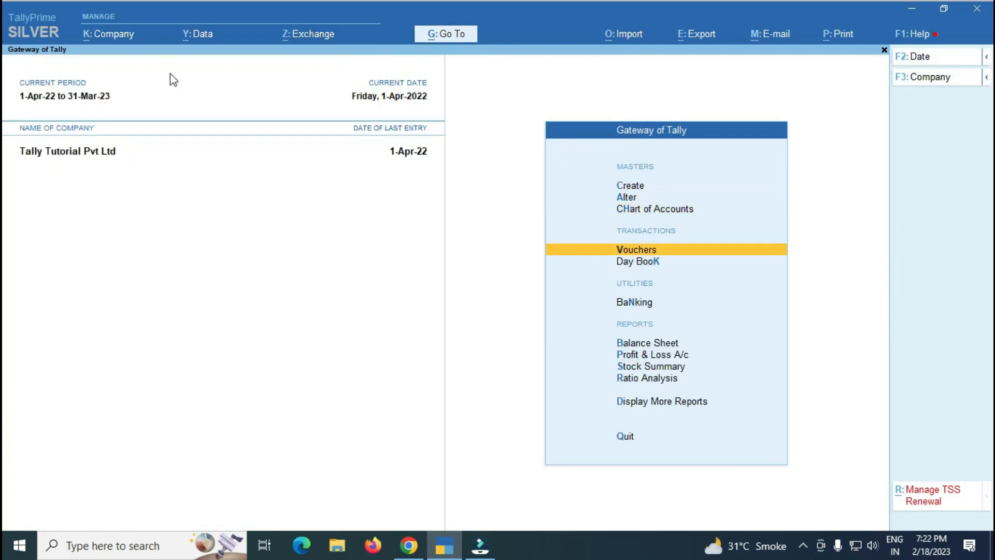
{"action": "key", "text": "Return"}
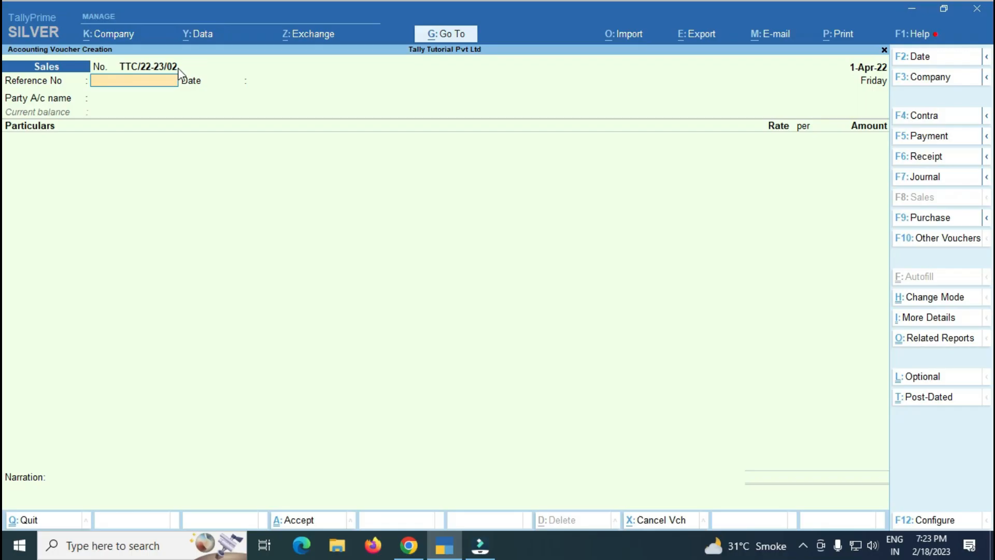
{"action": "key", "text": "Escape"}
{"action": "key", "text": "Return"}
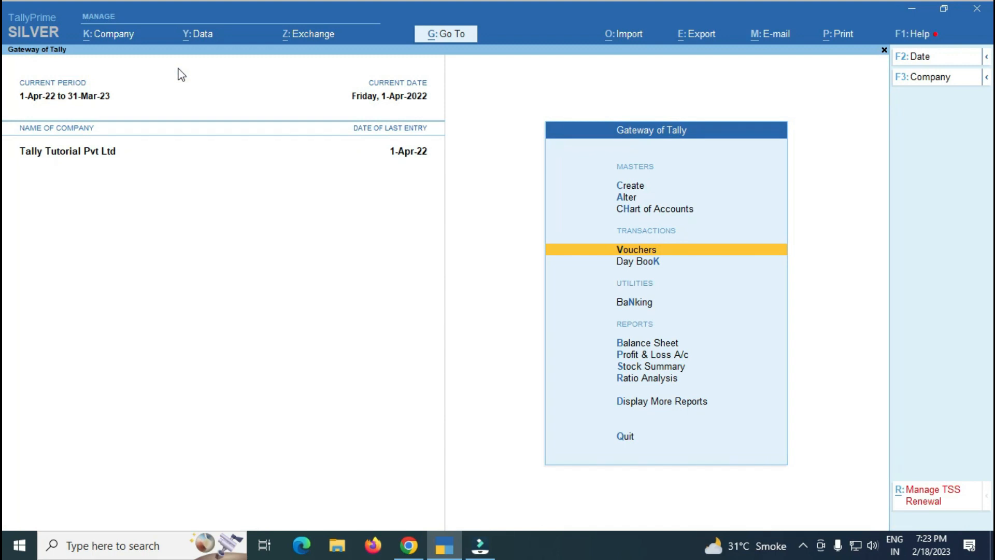
- Reopen the Sales voucher type for alteration from the list of voucher types
{"action": "key", "text": "Up"}
{"action": "key", "text": "Up"}
{"action": "key", "text": "Return"}
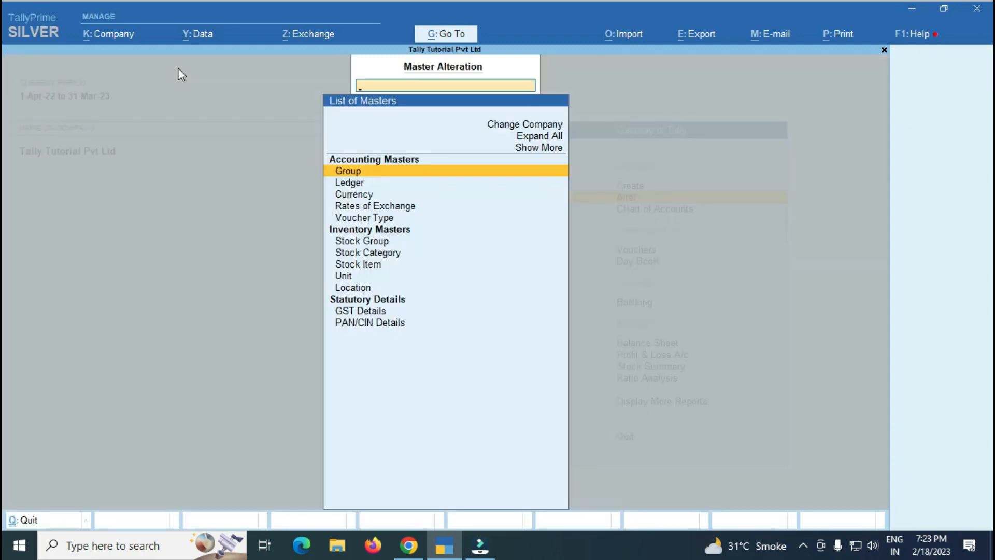
{"action": "key", "text": "Down"}
{"action": "key", "text": "Down"}
{"action": "key", "text": "Down"}
{"action": "key", "text": "Down"}
{"action": "key", "text": "Return"}
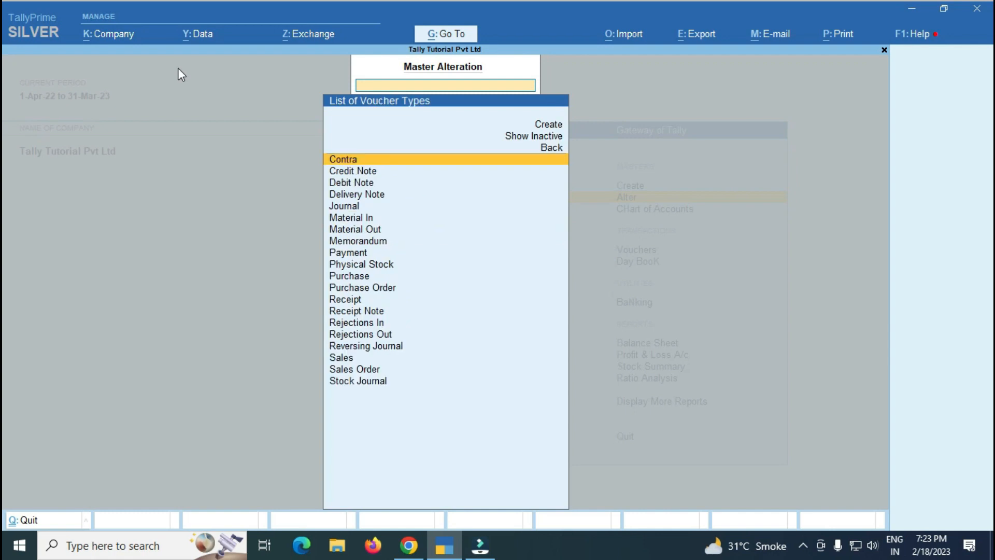
{"action": "type", "text": "sa"}
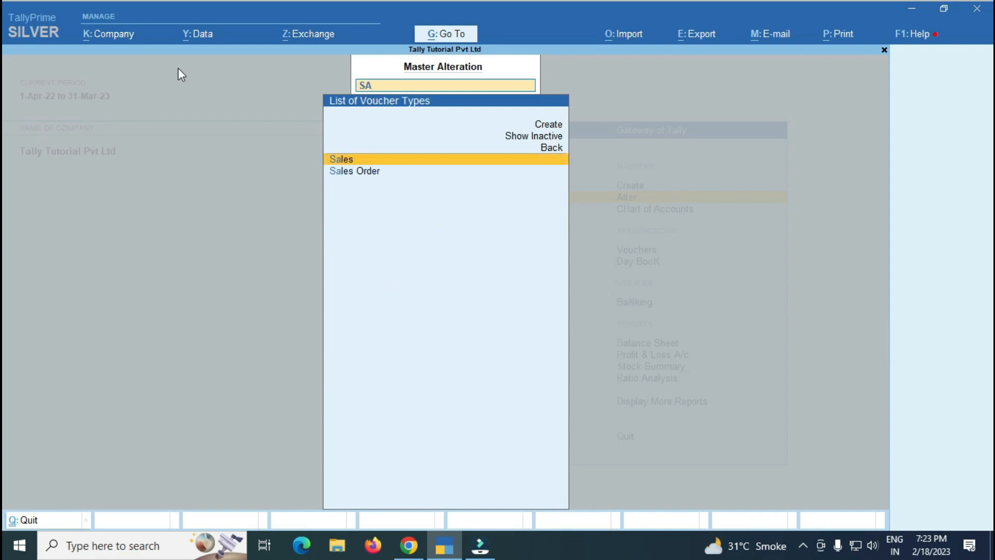
{"action": "key", "text": "Return"}
- Set the method of voucher numbering to Automatic (Manual Override)
{"action": "key", "text": "Return"}
{"action": "key", "text": "Return"}
{"action": "key", "text": "Return"}
{"action": "key", "text": "Return"}
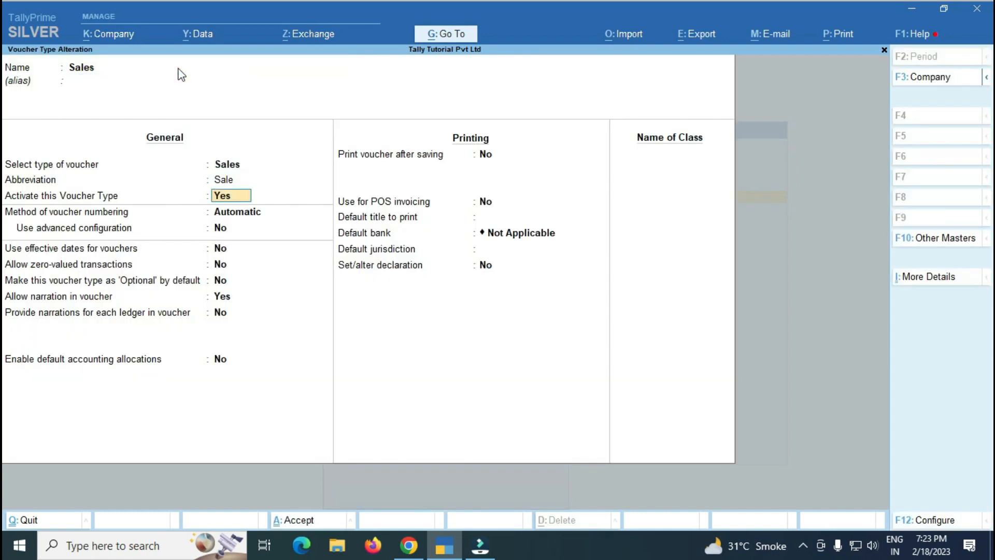
{"action": "key", "text": "Down"}
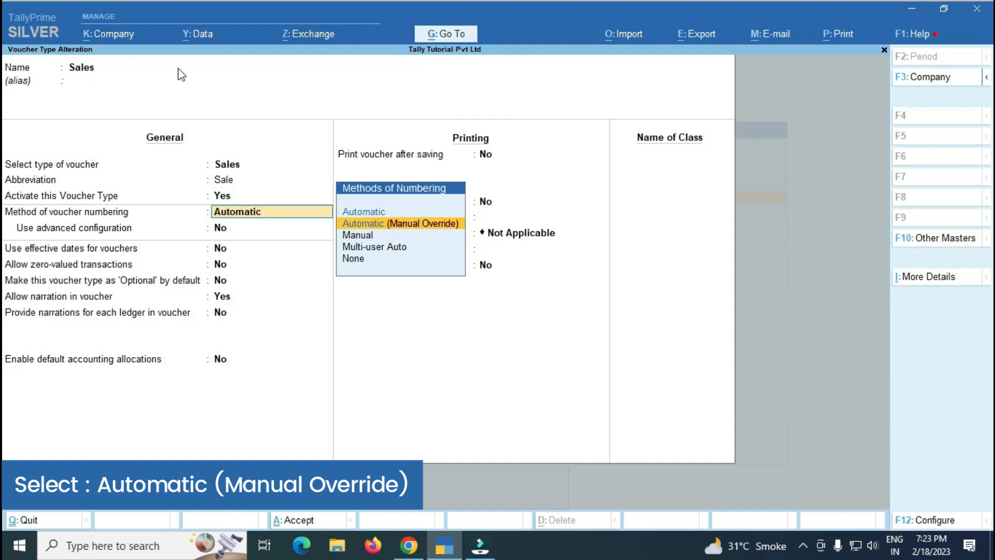
{"action": "key", "text": "Return"}
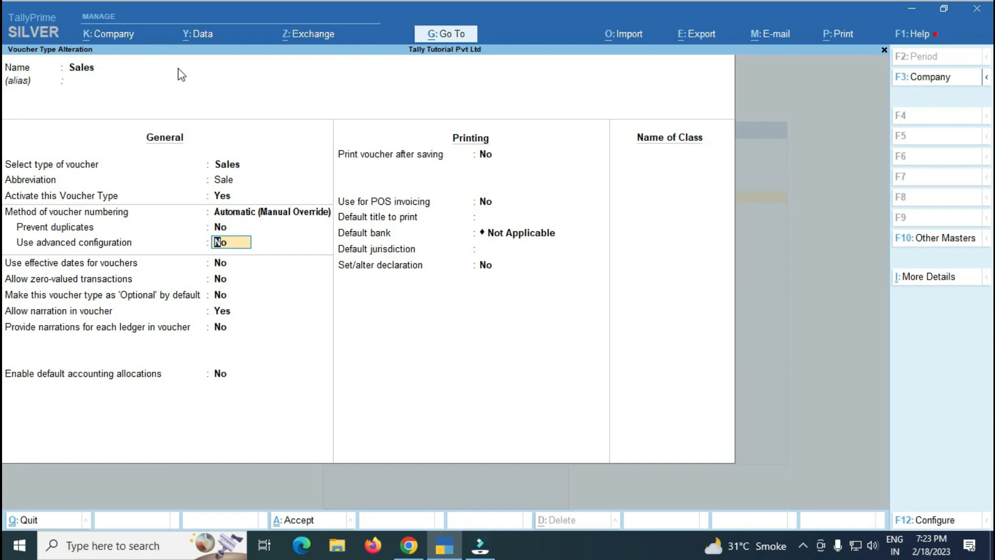
- Set Use advanced configuration to Yes and accept the existing numbering, prefix and suffix details
{"action": "type", "text": "Y"}
{"action": "key", "text": "Return"}
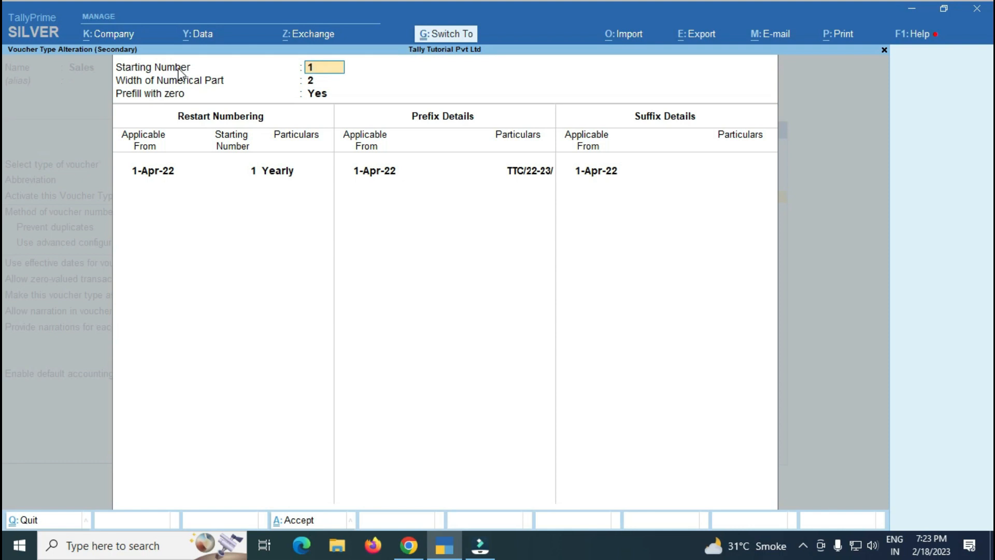
{"action": "key", "text": "ctrl+a"}
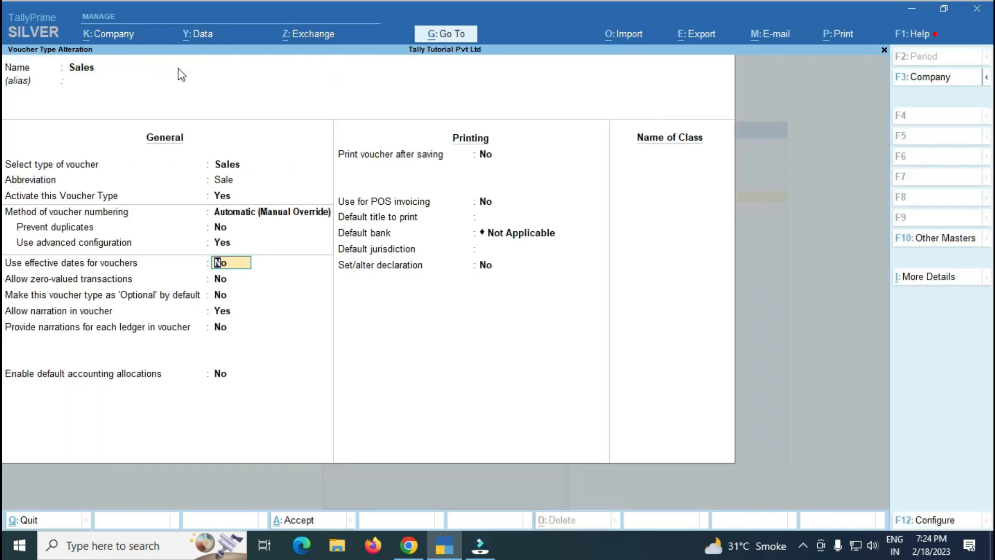
- Save the altered Sales voucher type and return to the Gateway of Tally
{"action": "key", "text": "ctrl+a"}
{"action": "key", "text": "Escape"}
{"action": "key", "text": "Escape"}
- Open a new Sales voucher to check whether its voucher number can be edited, and quit it without recording
{"action": "key", "text": "Down"}
{"action": "key", "text": "Down"}
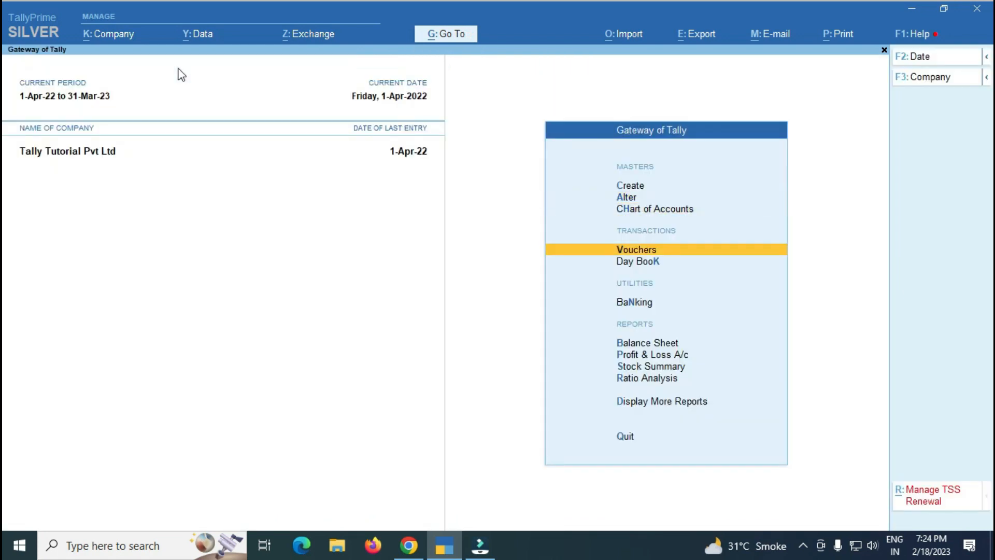
{"action": "key", "text": "Return"}
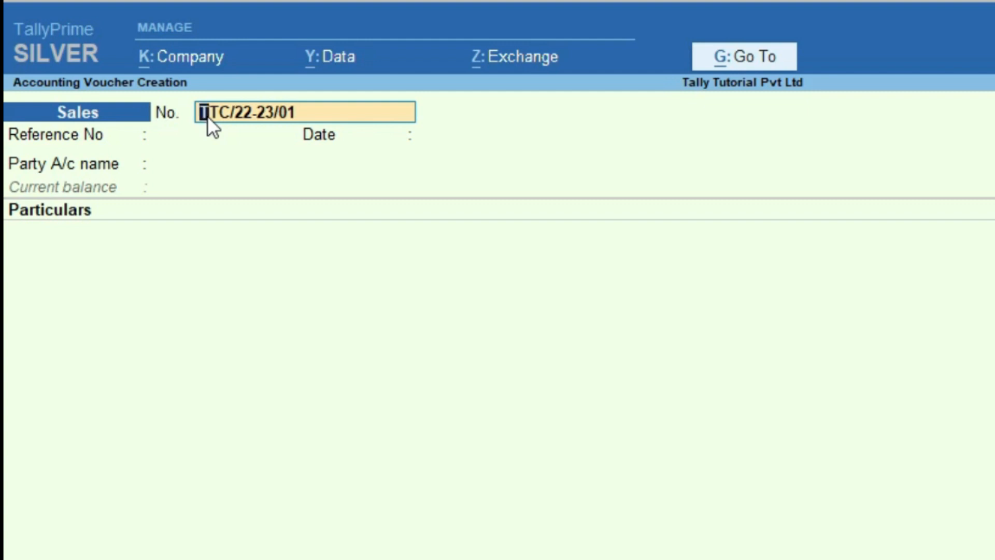
{"action": "key", "text": "Escape"}
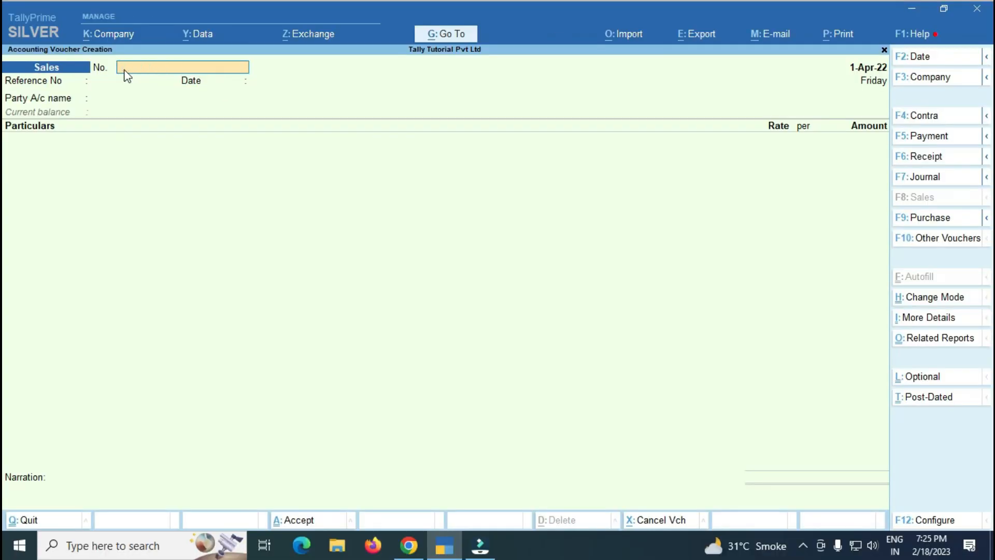
{"action": "key", "text": "Escape"}
{"action": "key", "text": "y"}
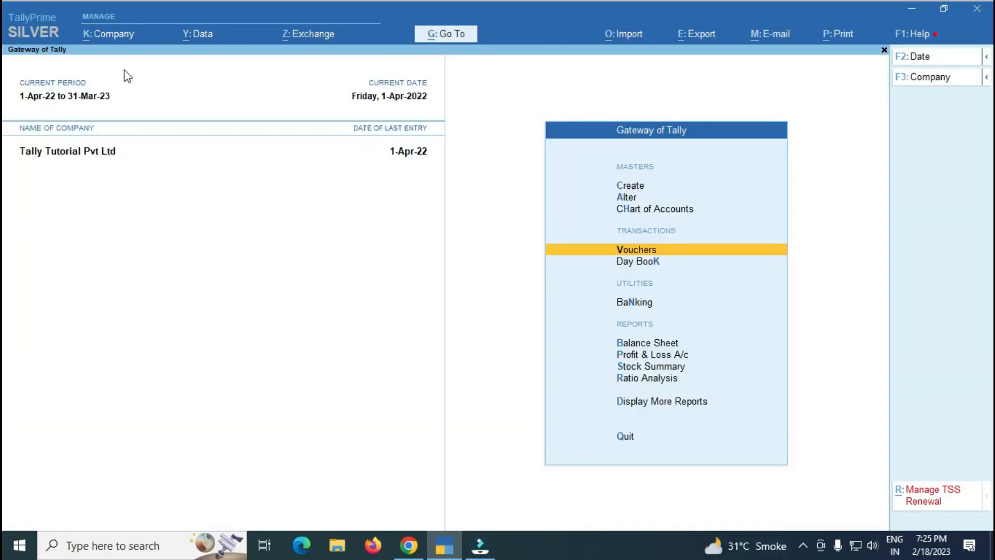
- Open the Sales voucher type for alteration from the Gateway of Tally
{"action": "key", "text": "Up"}
{"action": "key", "text": "Up"}
{"action": "key", "text": "Return"}
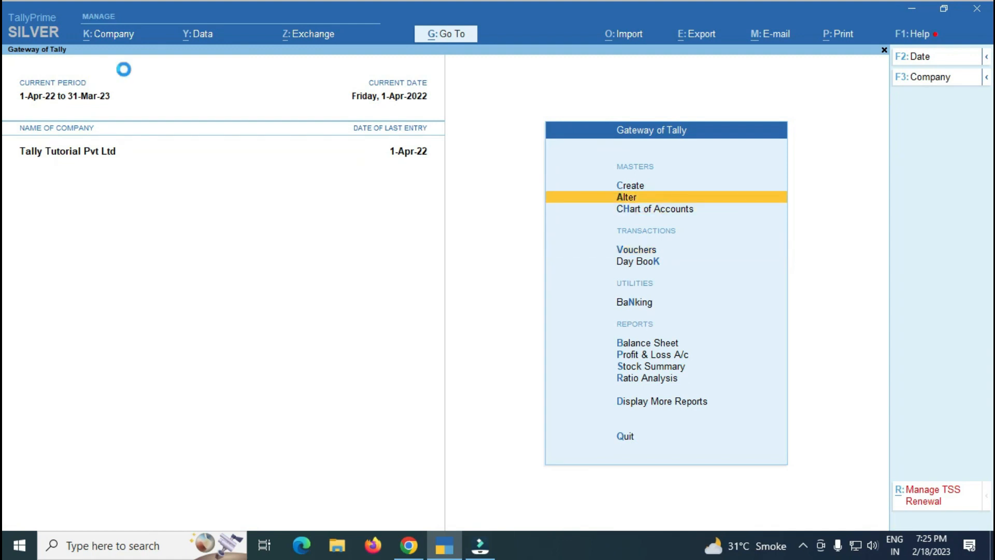
{"action": "key", "text": "Down"}
{"action": "key", "text": "Down"}
{"action": "key", "text": "Down"}
{"action": "key", "text": "Down"}
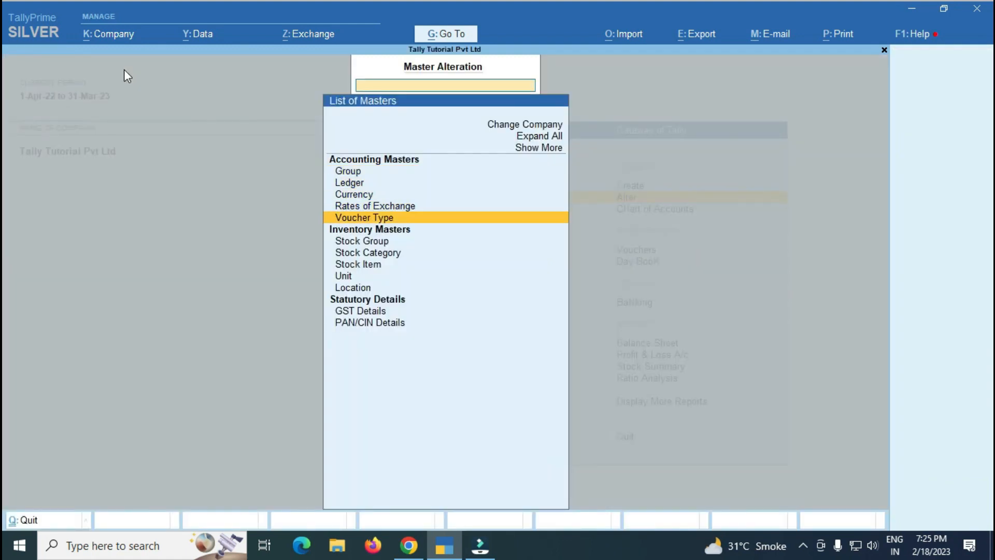
{"action": "key", "text": "Return"}
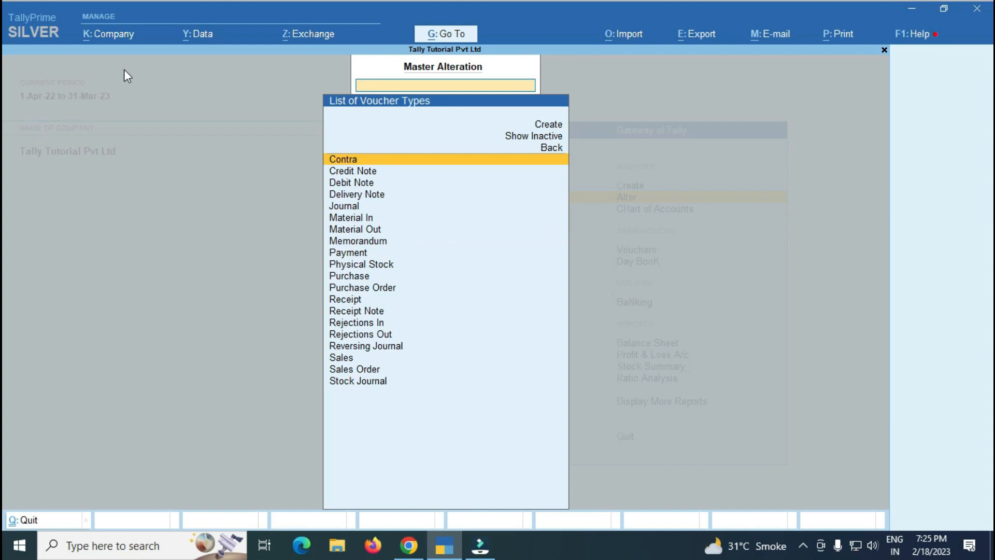
{"action": "type", "text": "SA"}
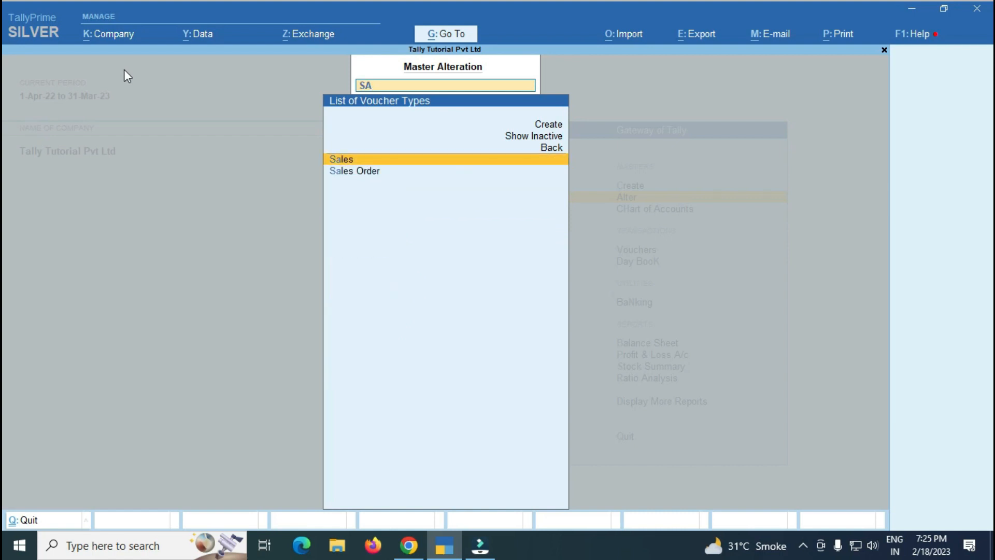
{"action": "key", "text": "Return"}
- Set the Sales voucher type's method of voucher numbering to Manual, save it and return to the Gateway of Tally
{"action": "left_click", "coordinate": [88, 214]}
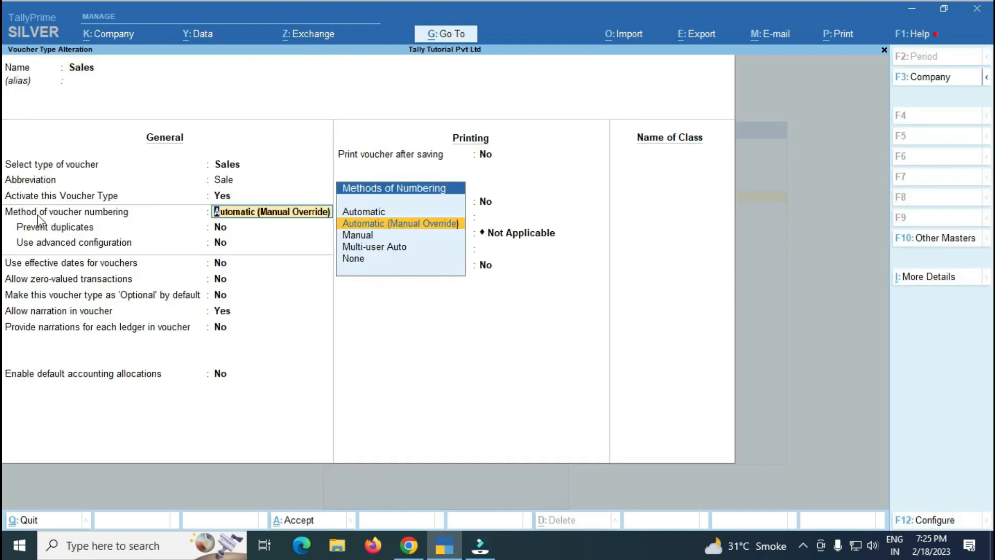
{"action": "key", "text": "Down"}
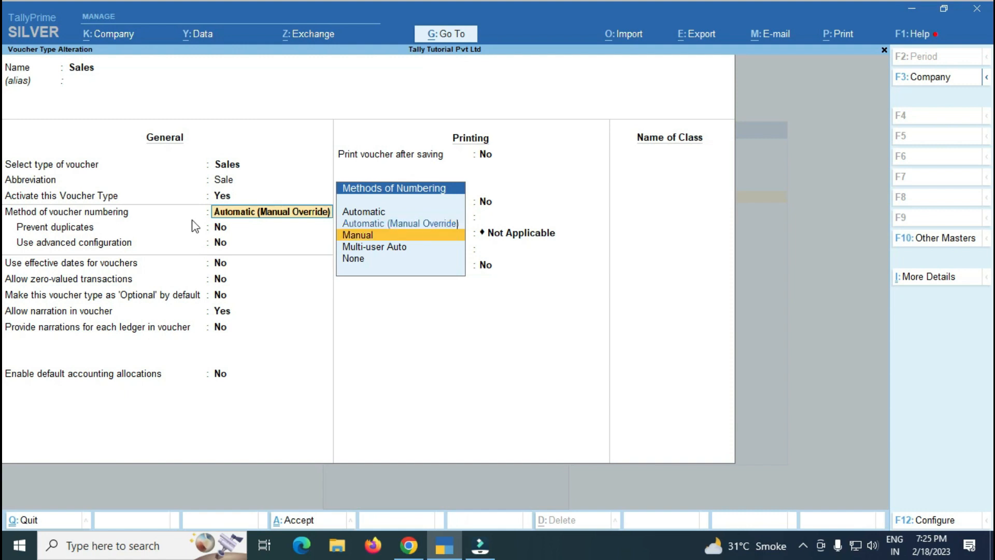
{"action": "key", "text": "Return"}
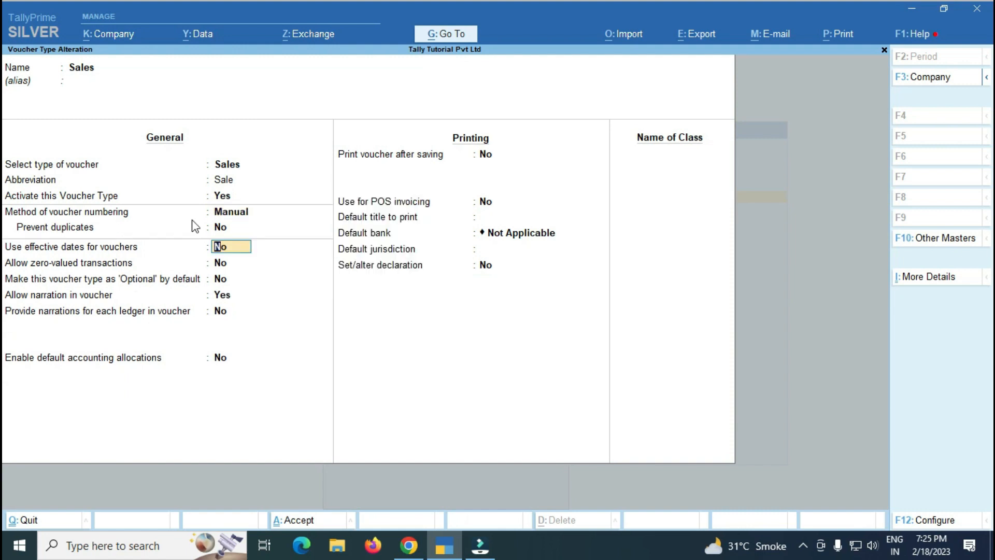
{"action": "key", "text": "ctrl"}
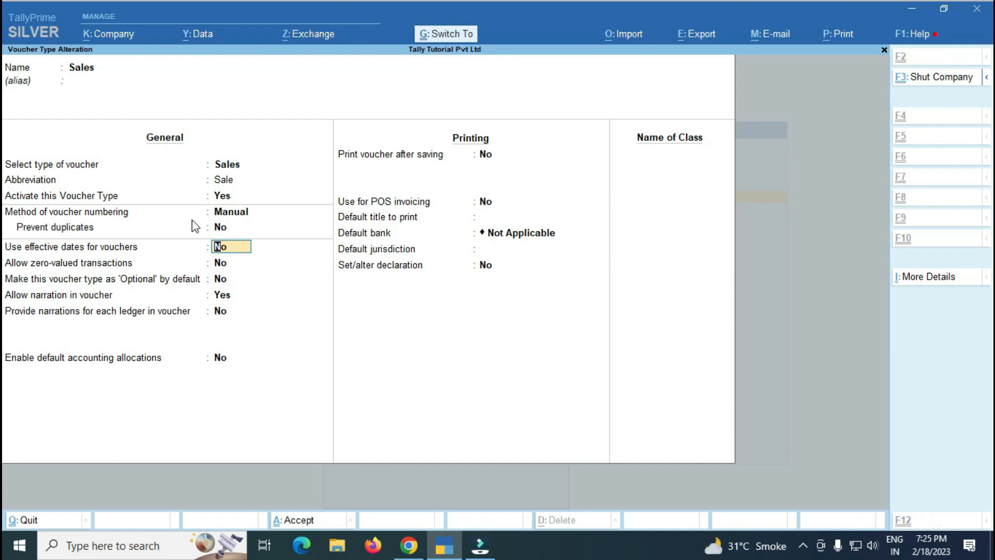
{"action": "key", "text": "ctrl+q"}
{"action": "key", "text": "Escape"}
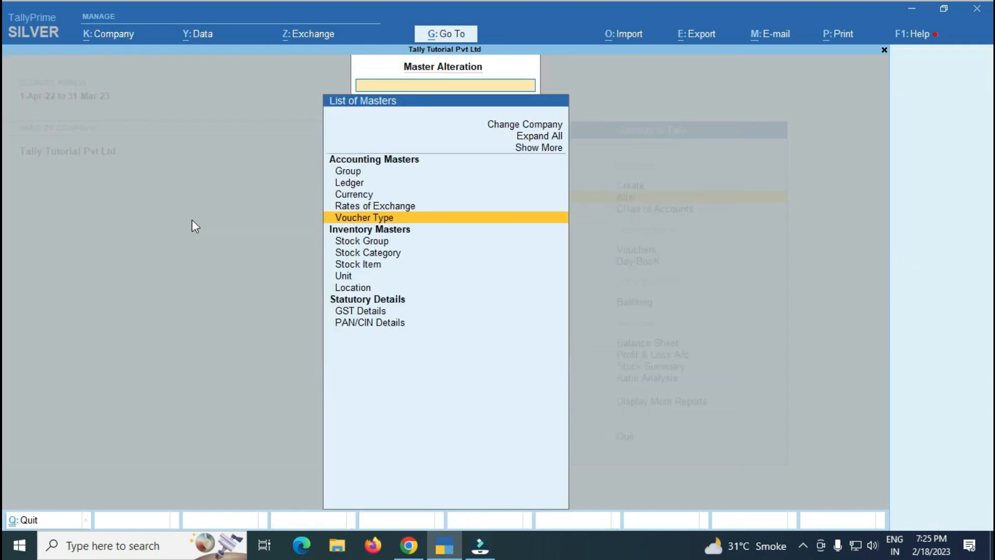
{"action": "key", "text": "Escape"}
- Open a new Sales voucher to check its number field under Manual numbering, and quit it without recording
{"action": "key", "text": "Return"}
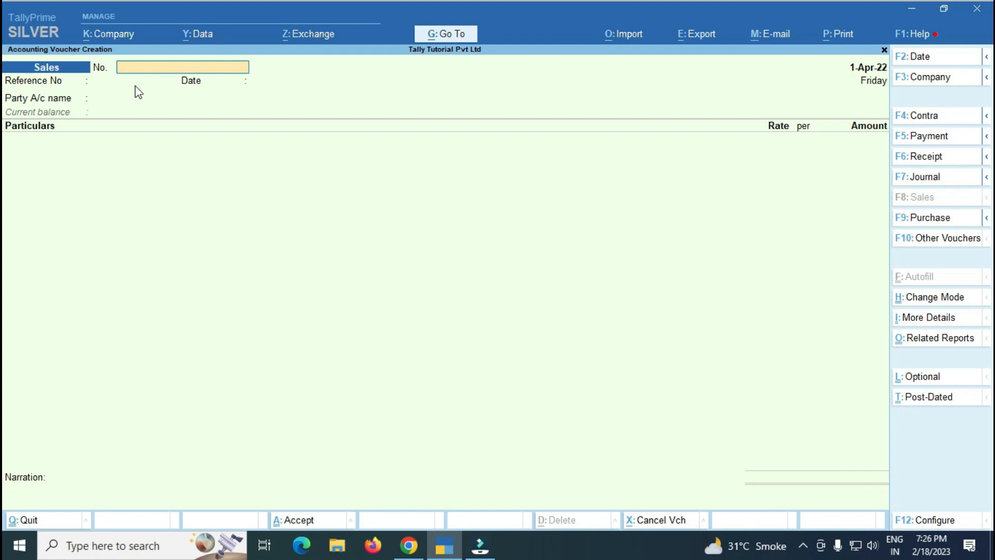
{"action": "key", "text": "Escape"}
{"action": "key", "text": "y"}
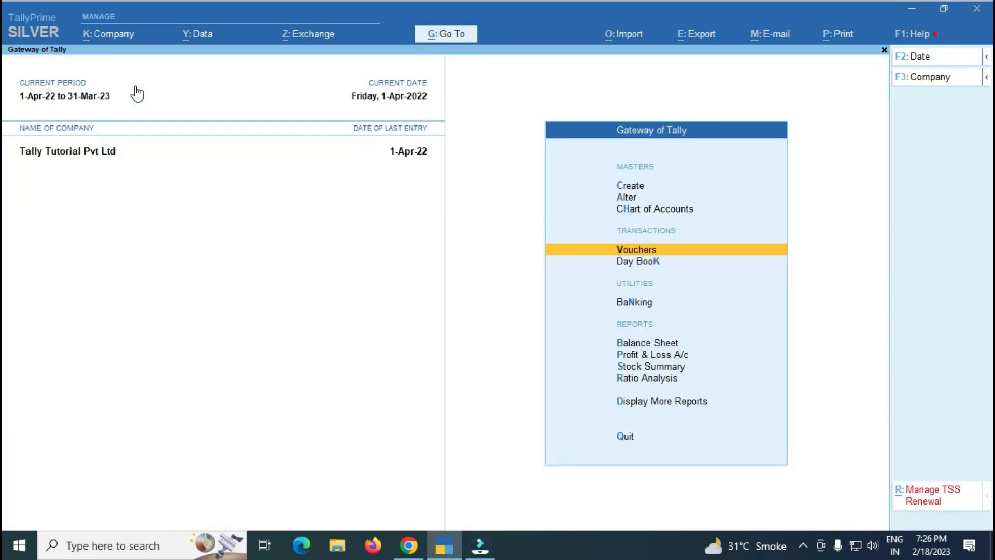
- Reopen the Sales voucher type in master alteration
{"action": "key", "text": "Up"}
{"action": "key", "text": "Up"}
{"action": "key", "text": "Return"}
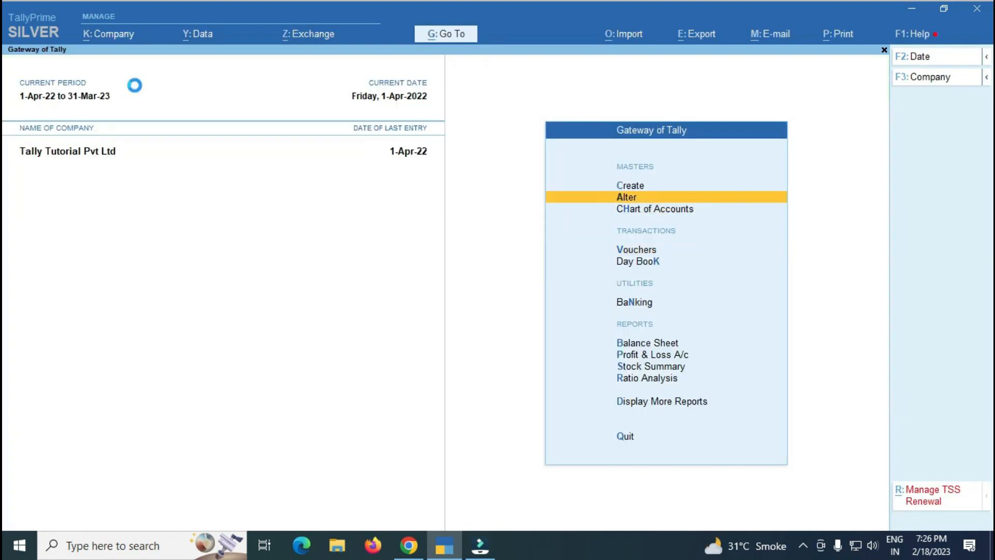
{"action": "key", "text": "Down"}
{"action": "key", "text": "Down"}
{"action": "key", "text": "Down"}
{"action": "key", "text": "Down"}
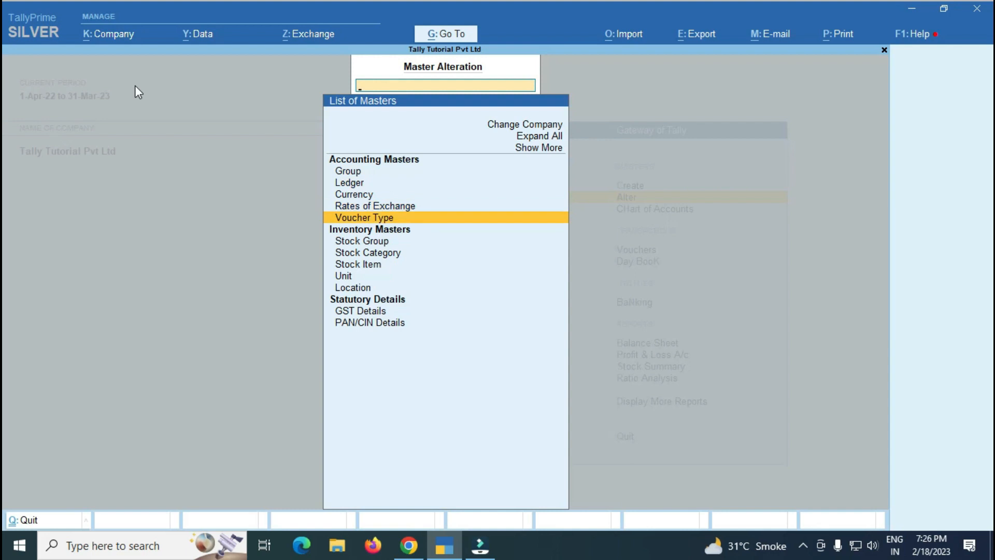
{"action": "key", "text": "Return"}
{"action": "type", "text": "sa"}
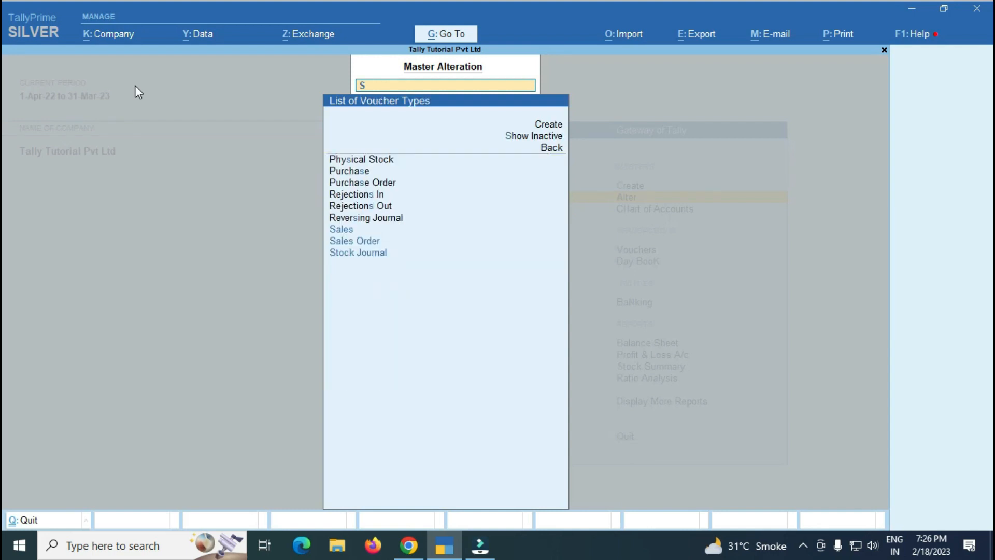
{"action": "key", "text": "Return"}
- Set the method of voucher numbering to Multi-user Auto, save the Sales voucher type and return to the Gateway of Tally
{"action": "key", "text": "Return"}
{"action": "key", "text": "Return"}
{"action": "key", "text": "Return"}
{"action": "key", "text": "Return"}
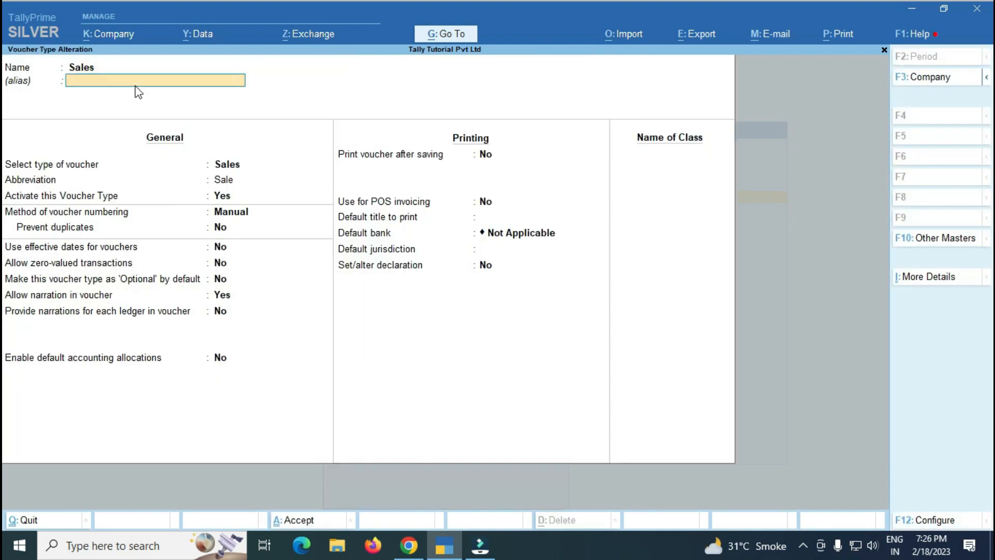
{"action": "key", "text": "Down"}
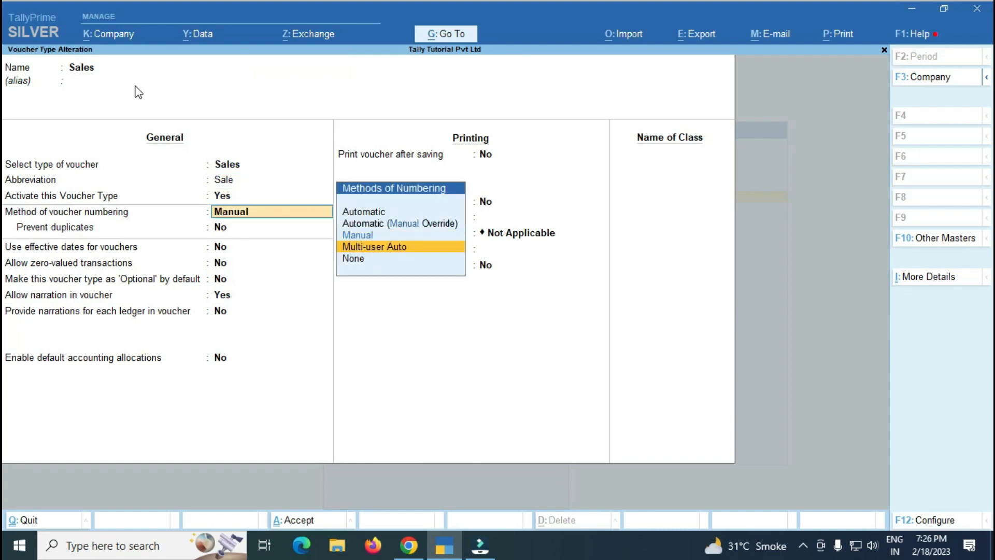
{"action": "key", "text": "Return"}
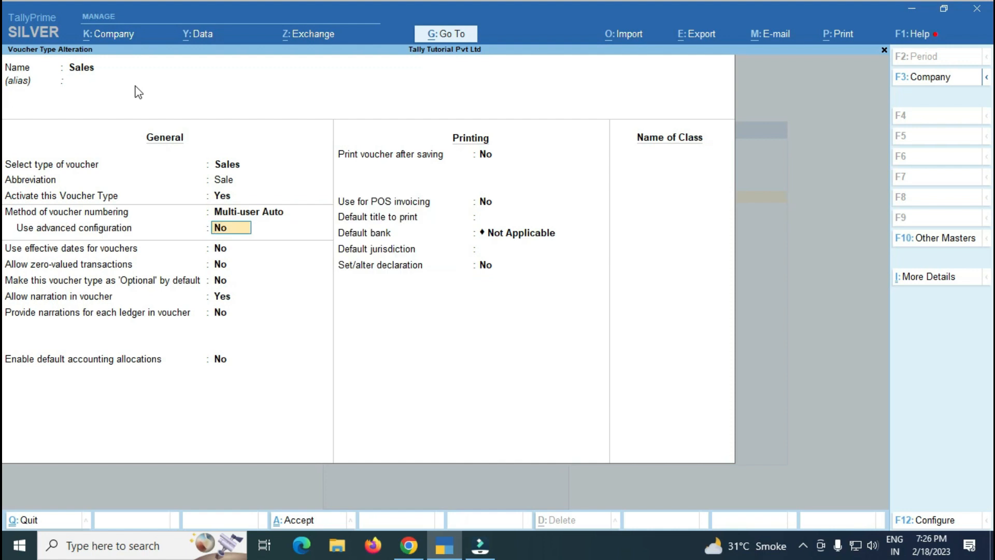
{"action": "key", "text": "ctrl"}
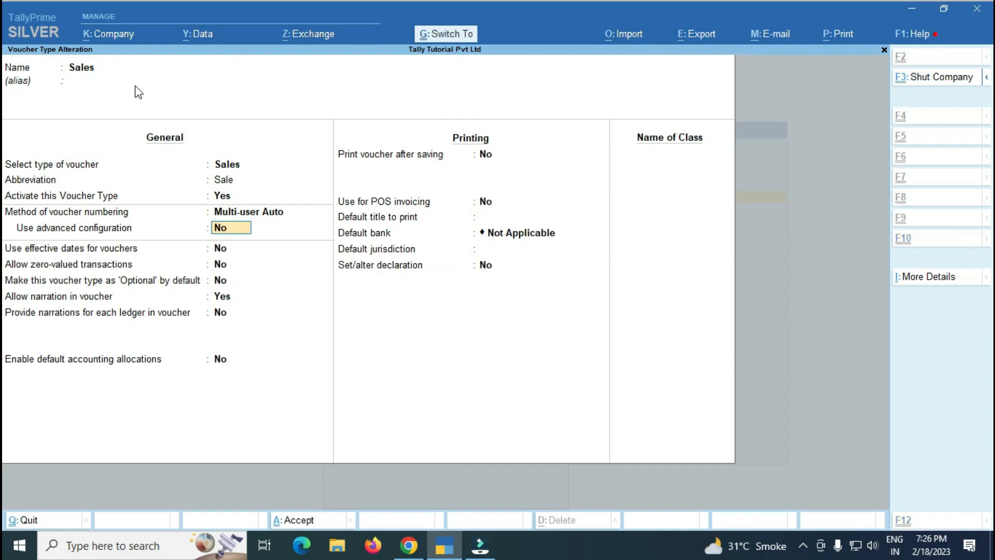
{"action": "key", "text": "ctrl+a"}
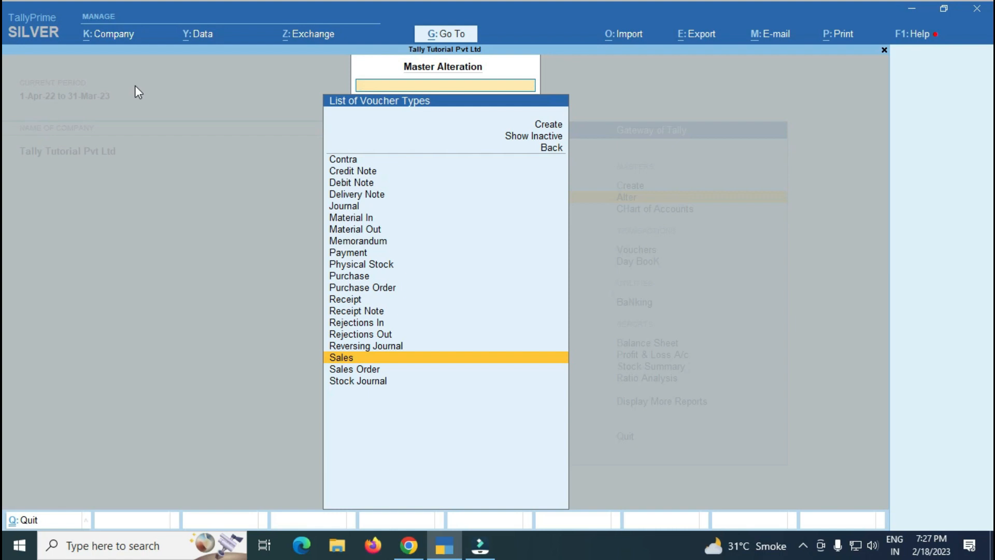
{"action": "key", "text": "Escape"}
{"action": "key", "text": "Escape"}
- Open voucher entry to check the Sales voucher number under Multi-user Auto numbering
{"action": "key", "text": "Down"}
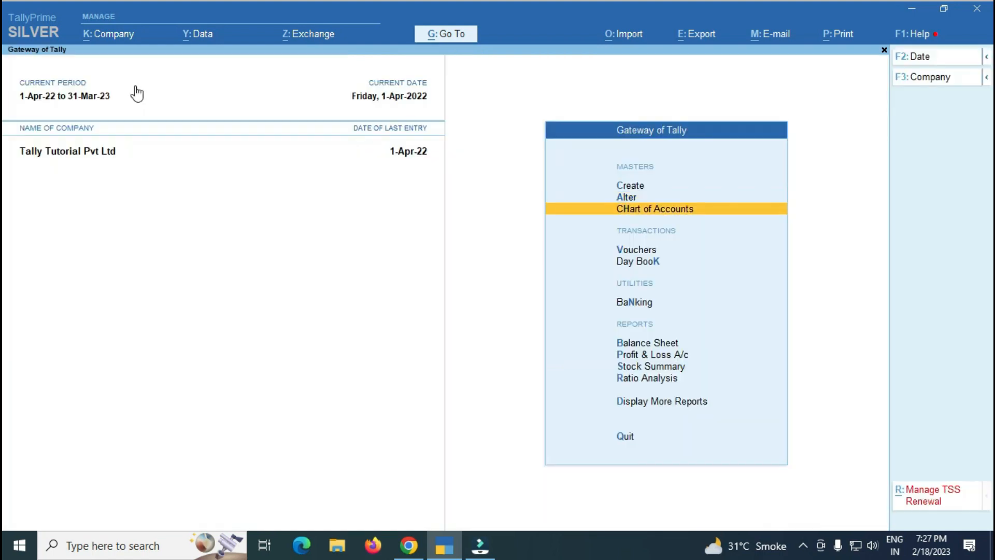
{"action": "key", "text": "Down"}
{"action": "key", "text": "Return"}
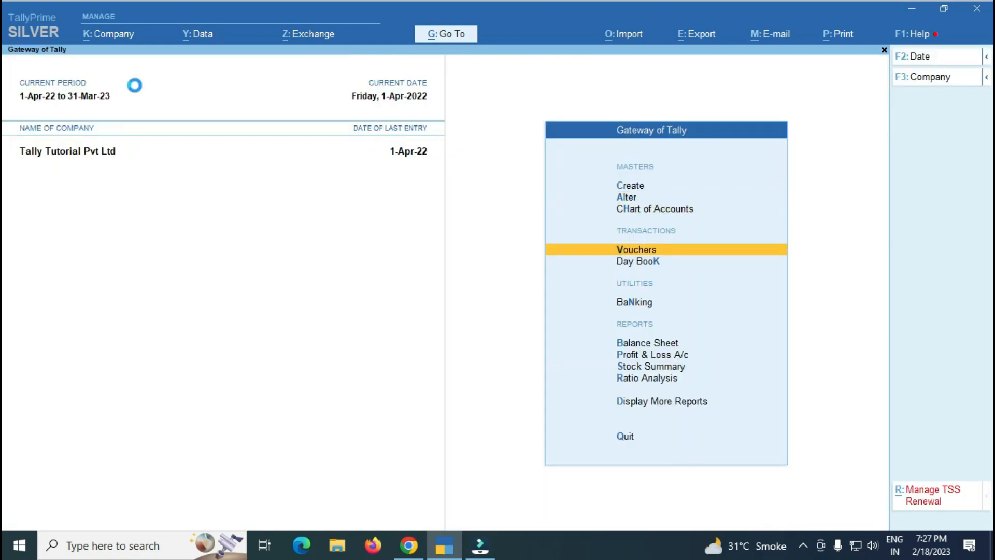